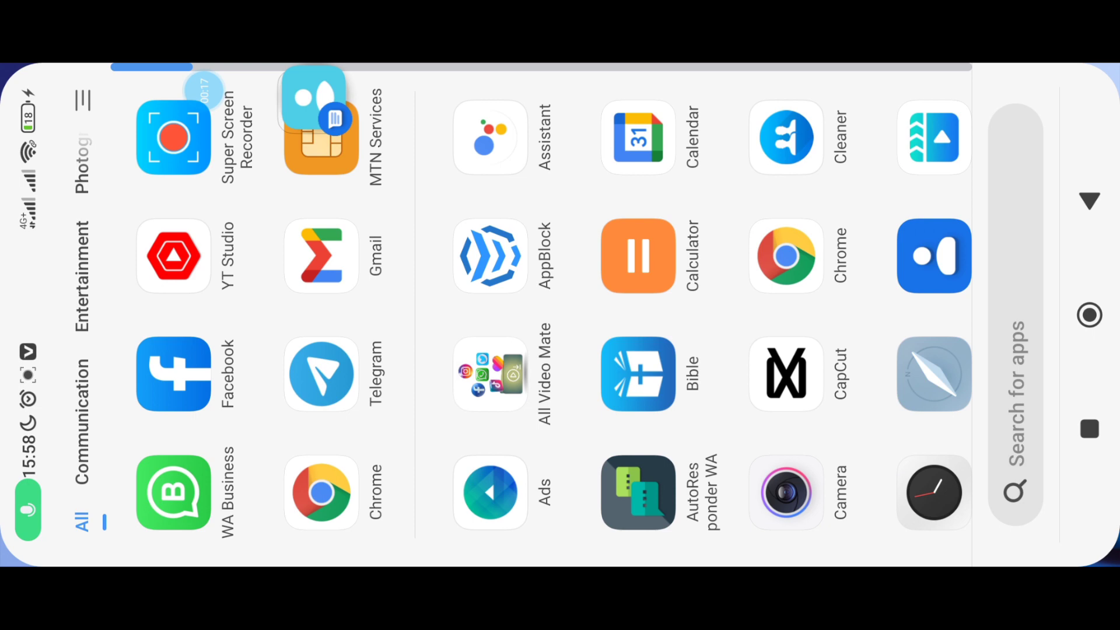
# Step: Launch WhatsApp Business, accept the terms and choose to register a different number
pyautogui.click(173, 492)
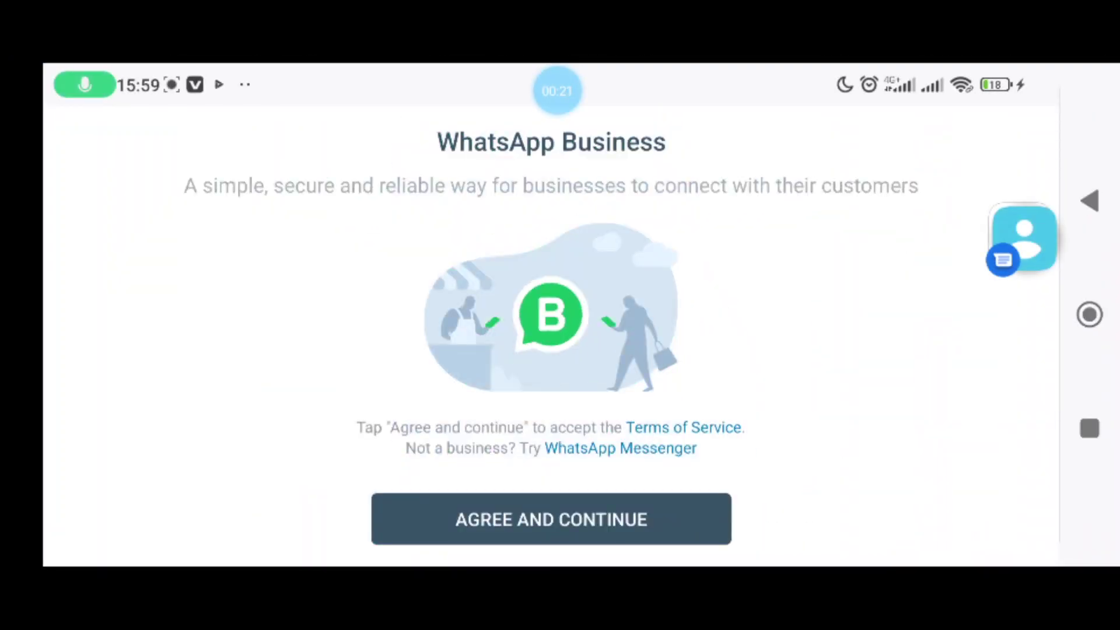
pyautogui.click(551, 518)
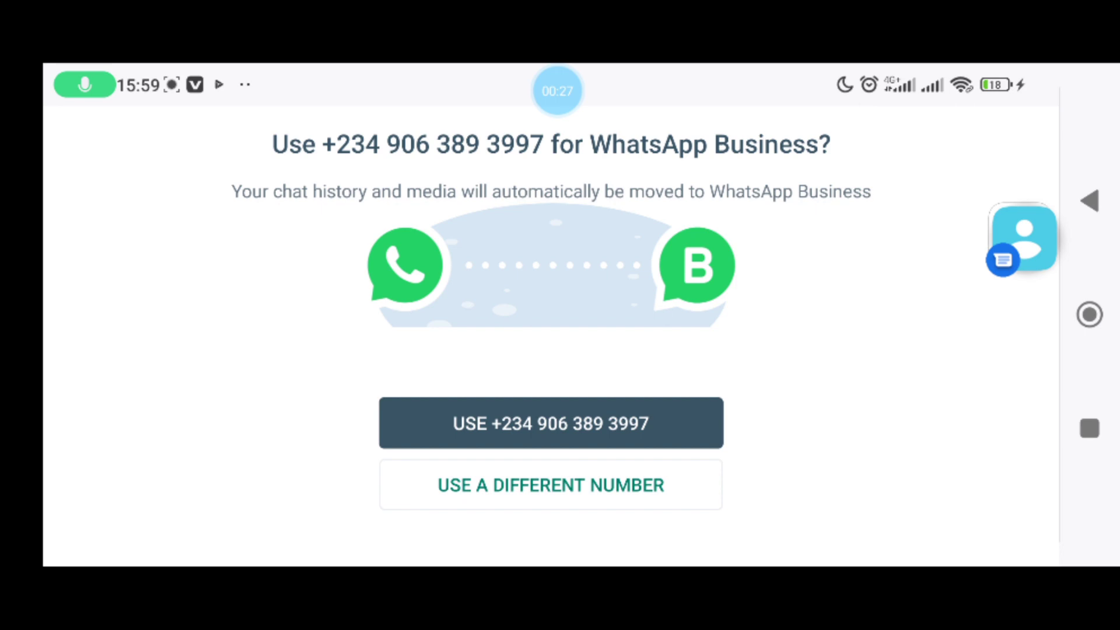
pyautogui.click(551, 485)
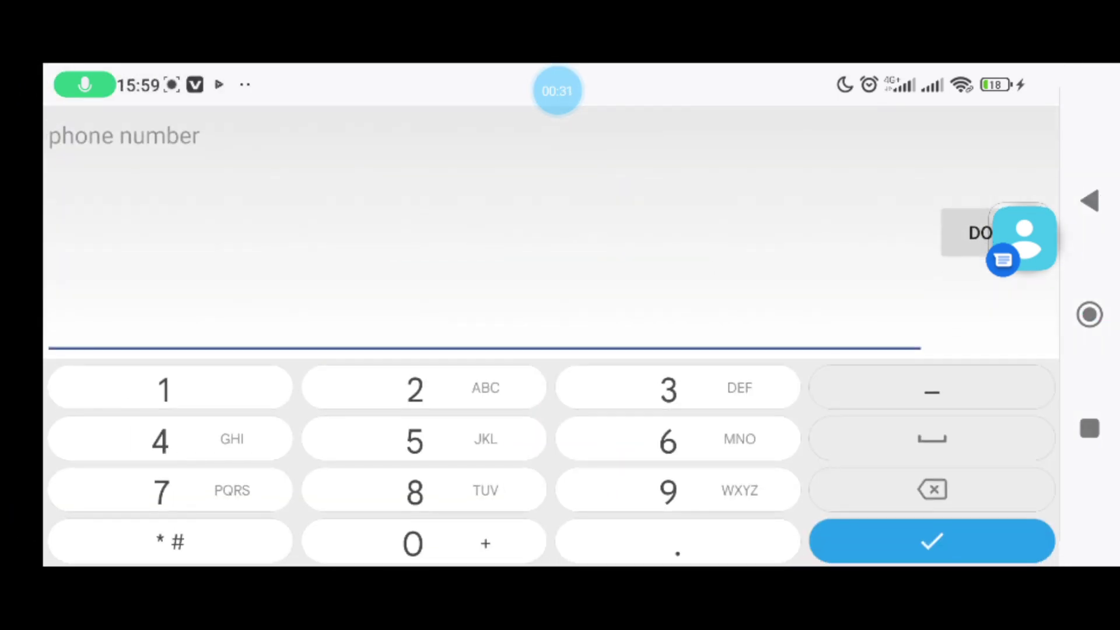
# Step: Paste the phone number and remove the duplicated +234 prefix
pyautogui.click(52, 136)
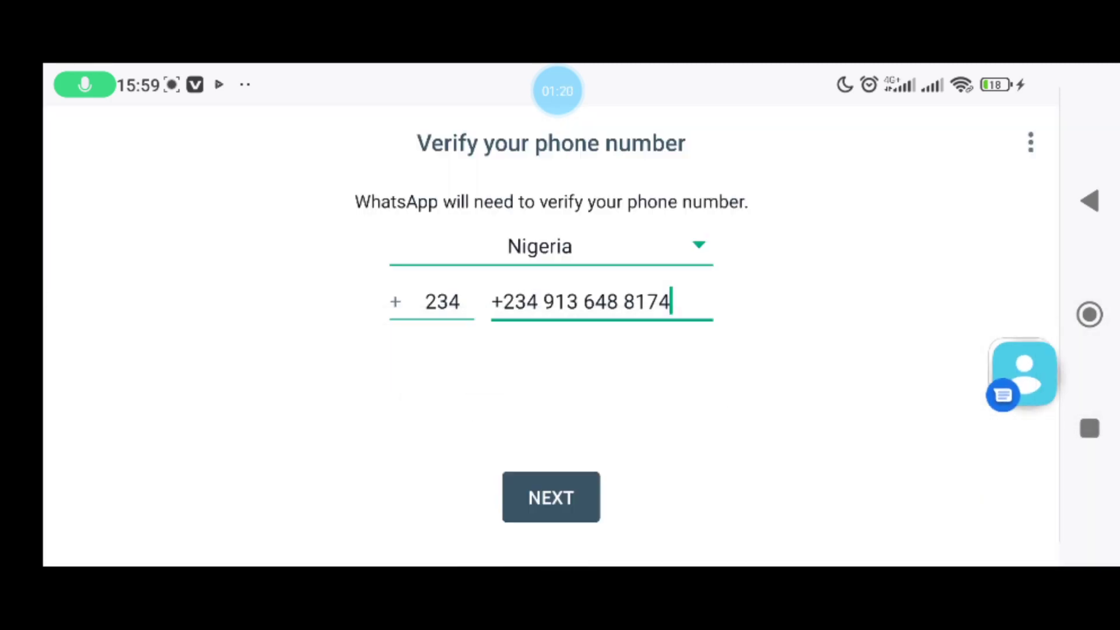
pyautogui.click(541, 302)
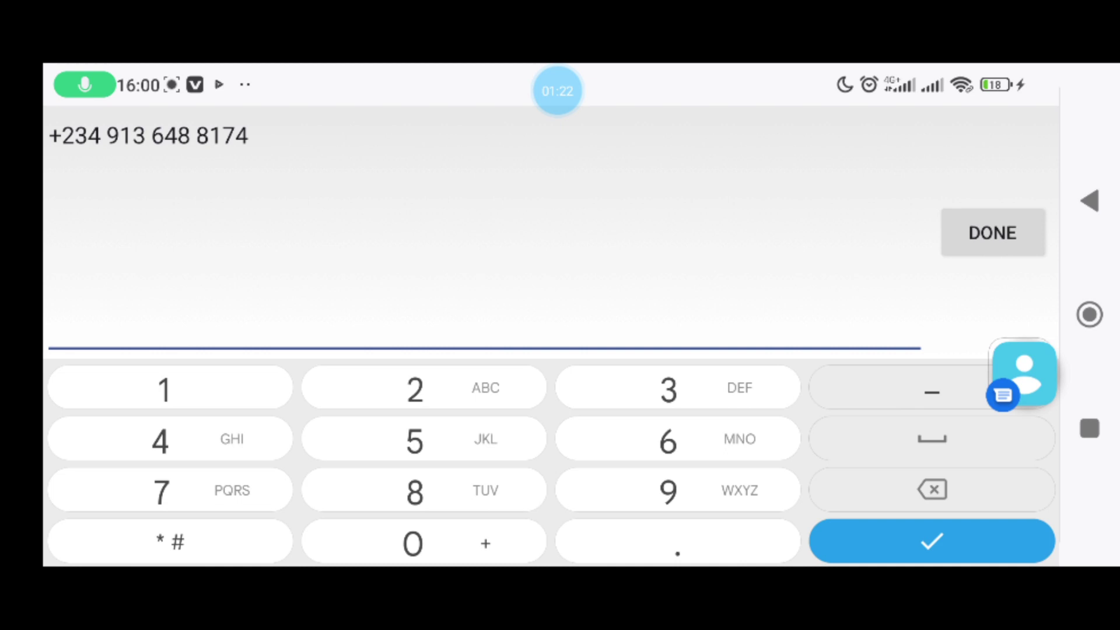
pyautogui.click(120, 136)
pyautogui.moveTo(120, 168); pyautogui.dragTo(107, 168)
pyautogui.press('BackSpace')
pyautogui.press('BackSpace')
pyautogui.press('BackSpace')
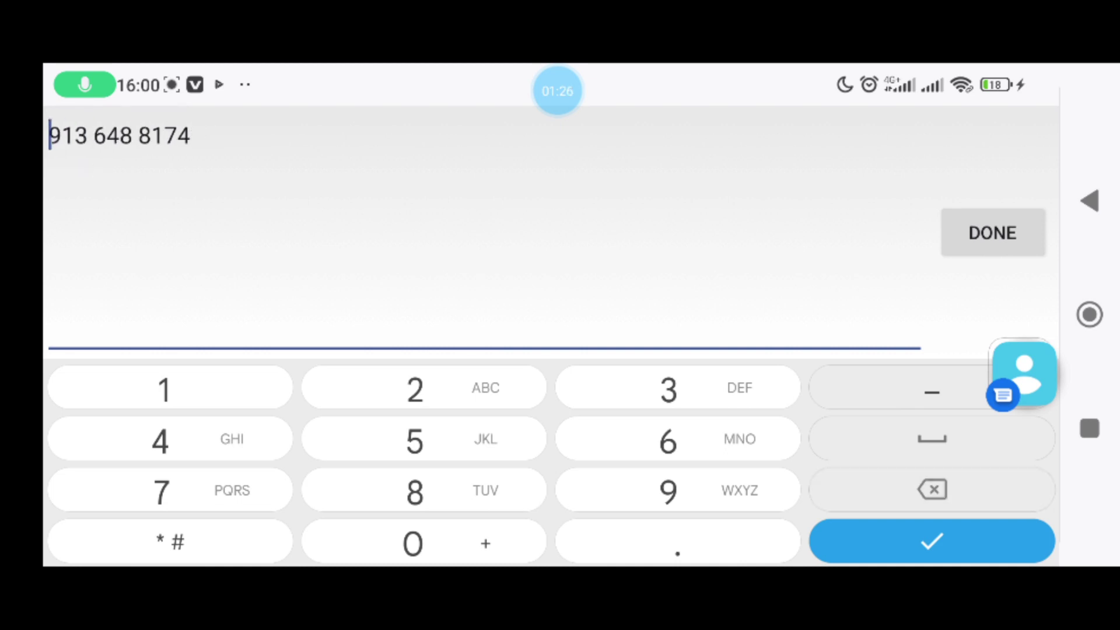
pyautogui.click(992, 232)
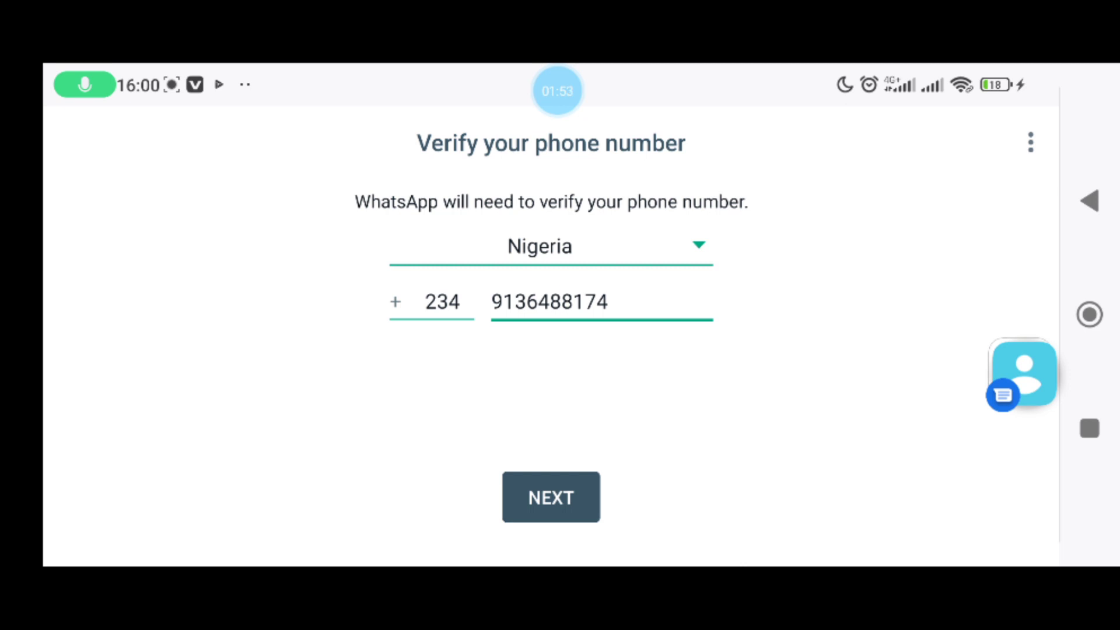
# Step: Submit and confirm the Nigerian (+234) number, then verify it by SMS
pyautogui.click(551, 497)
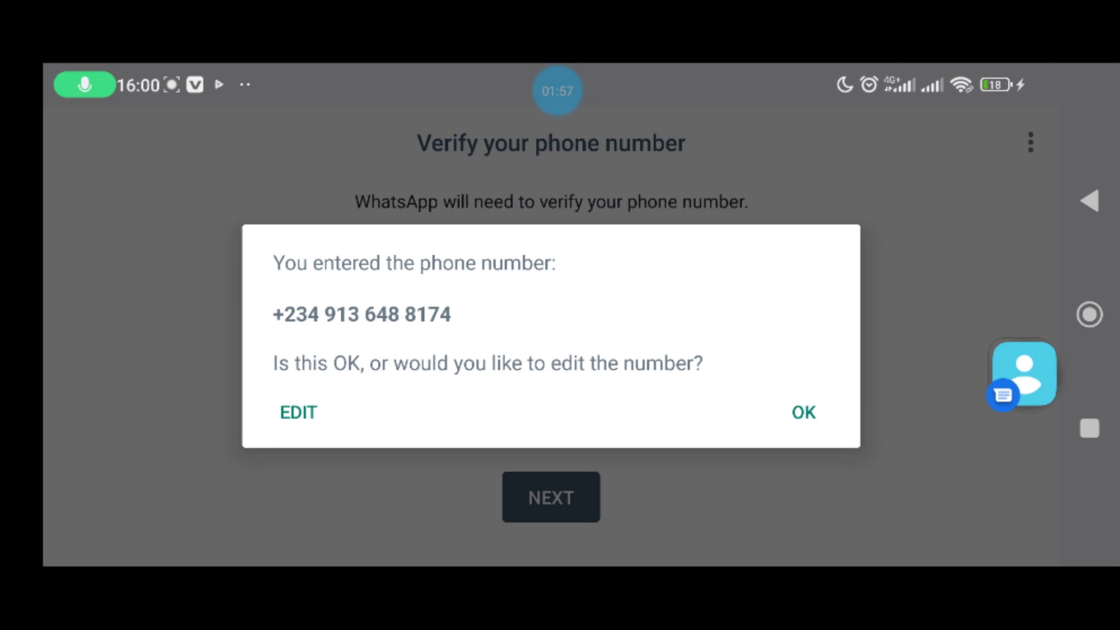
pyautogui.click(803, 412)
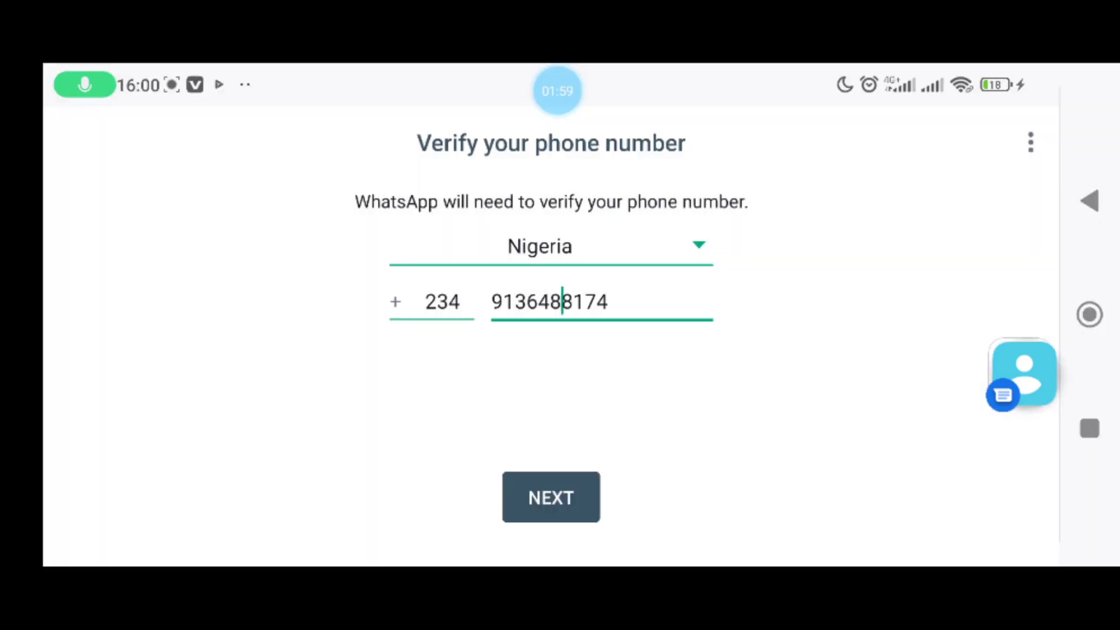
pyautogui.scroll(-3, 551, 315)
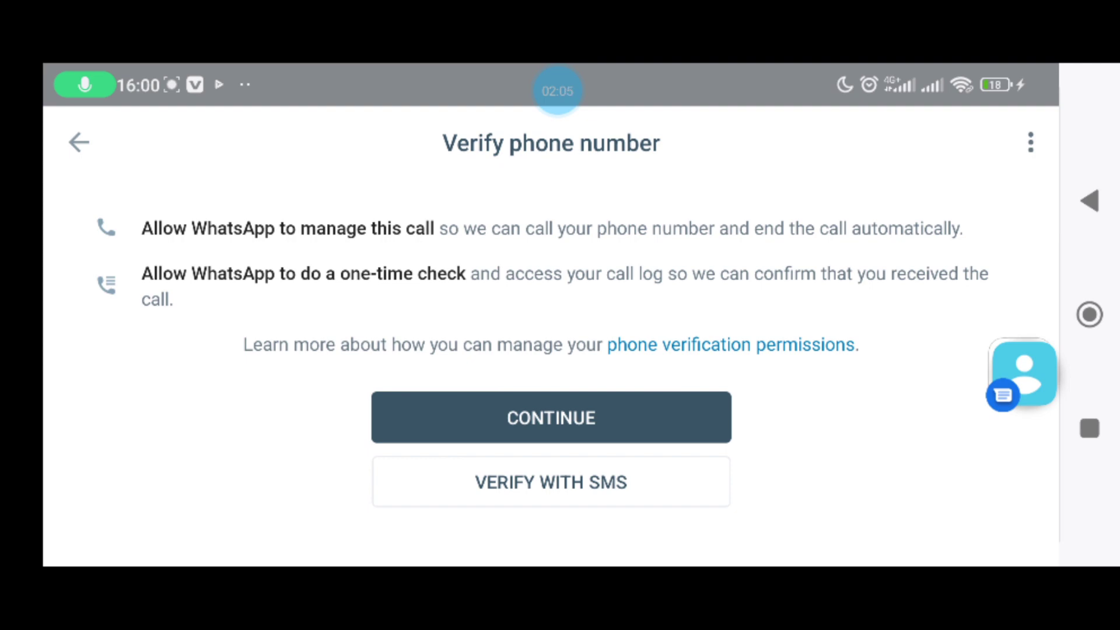
pyautogui.click(551, 482)
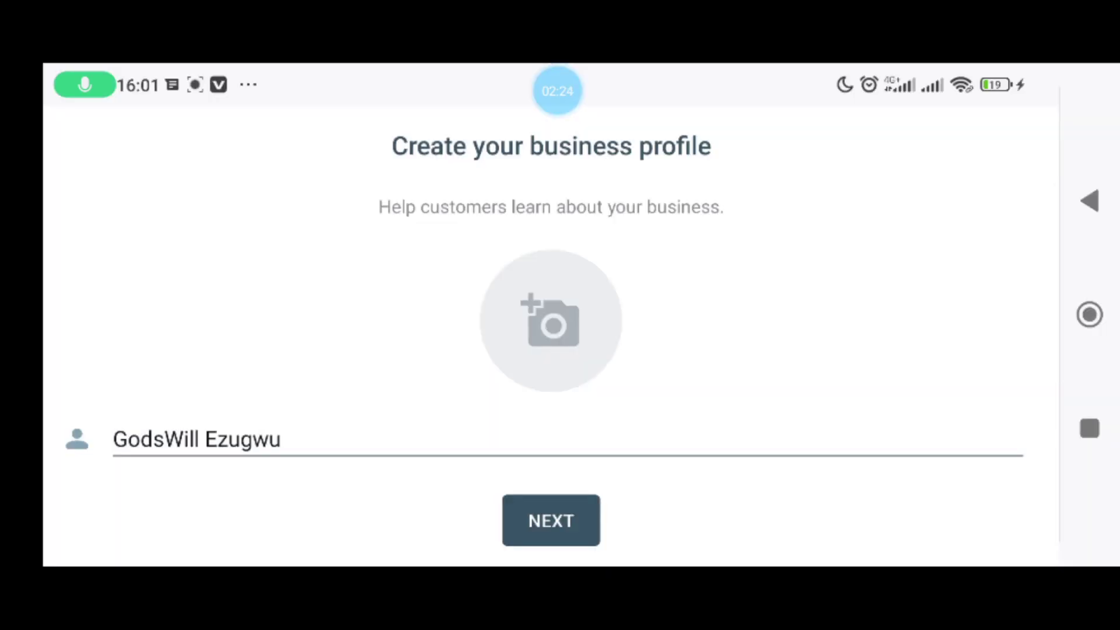
# Step: Replace the prefilled name with the business name 'CoraTech media'
pyautogui.scroll(-3, 550, 350)
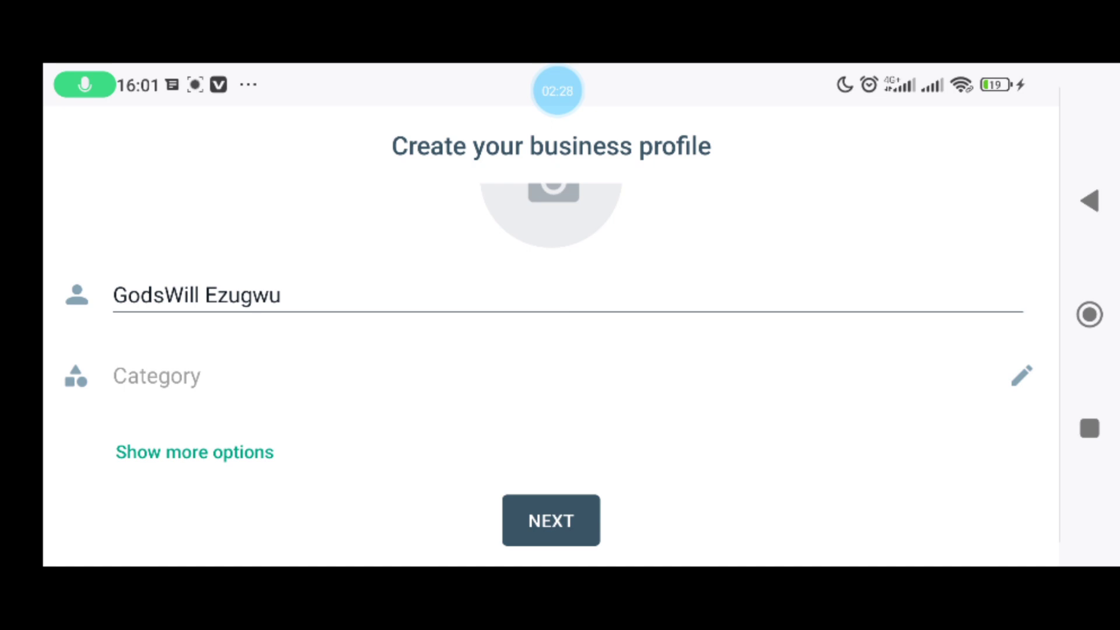
pyautogui.click(197, 296)
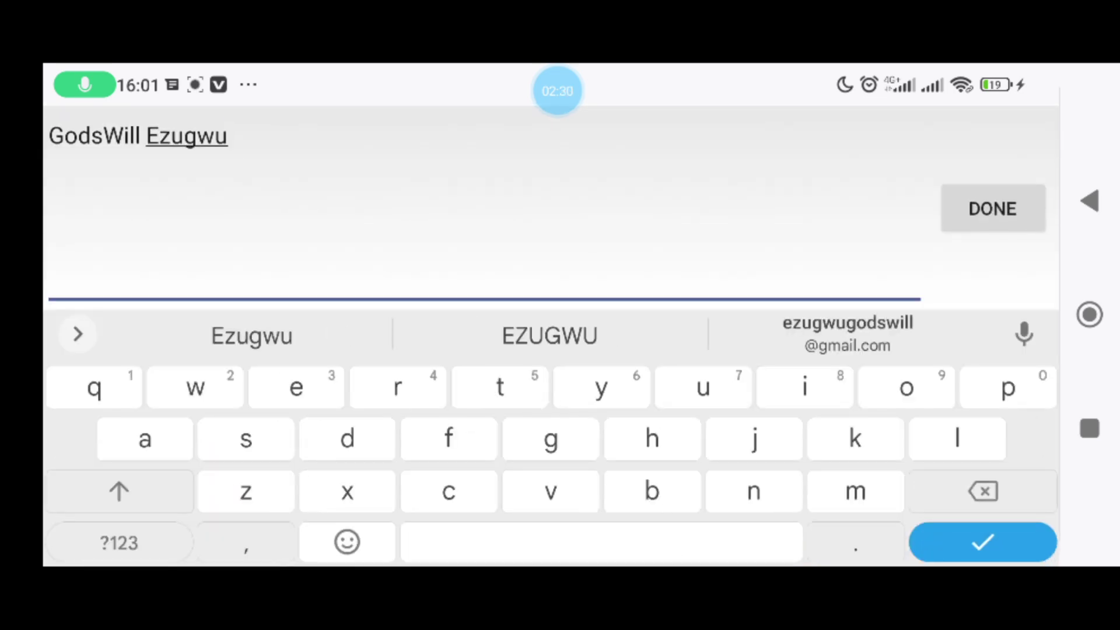
pyautogui.press('BackSpace')
pyautogui.press('BackSpace')
pyautogui.press('BackSpace')
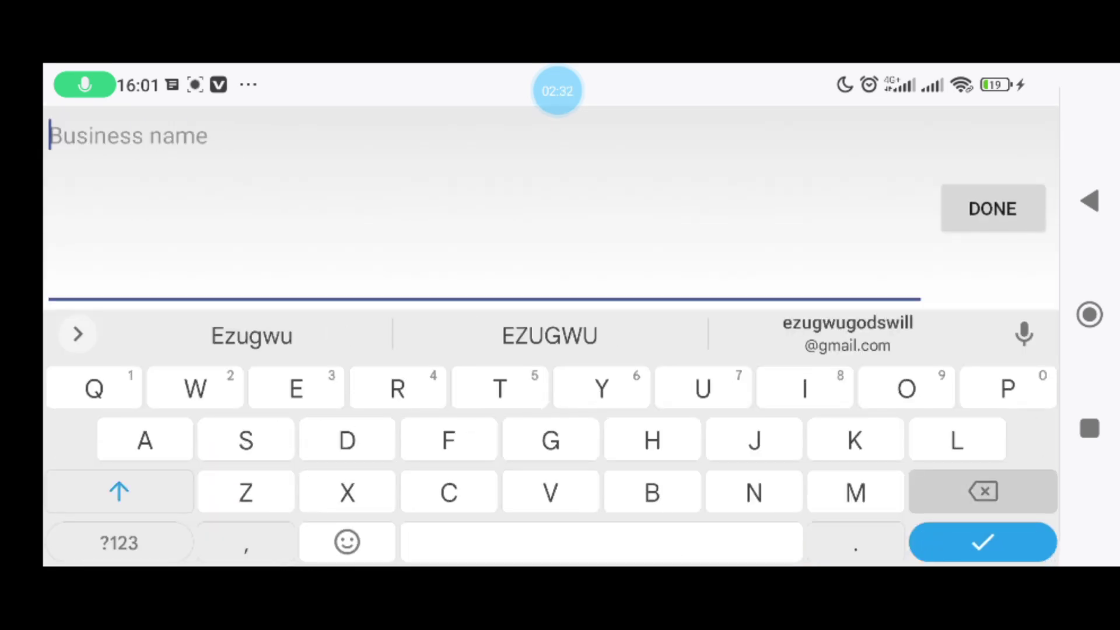
pyautogui.write('Co')
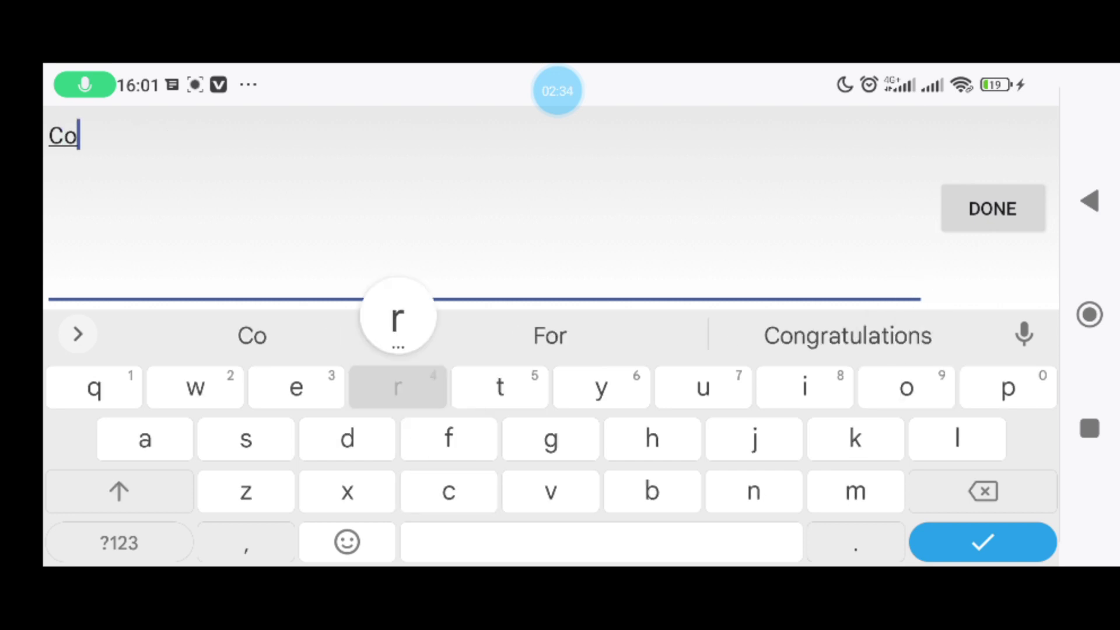
pyautogui.write('rat')
pyautogui.press('BackSpace')
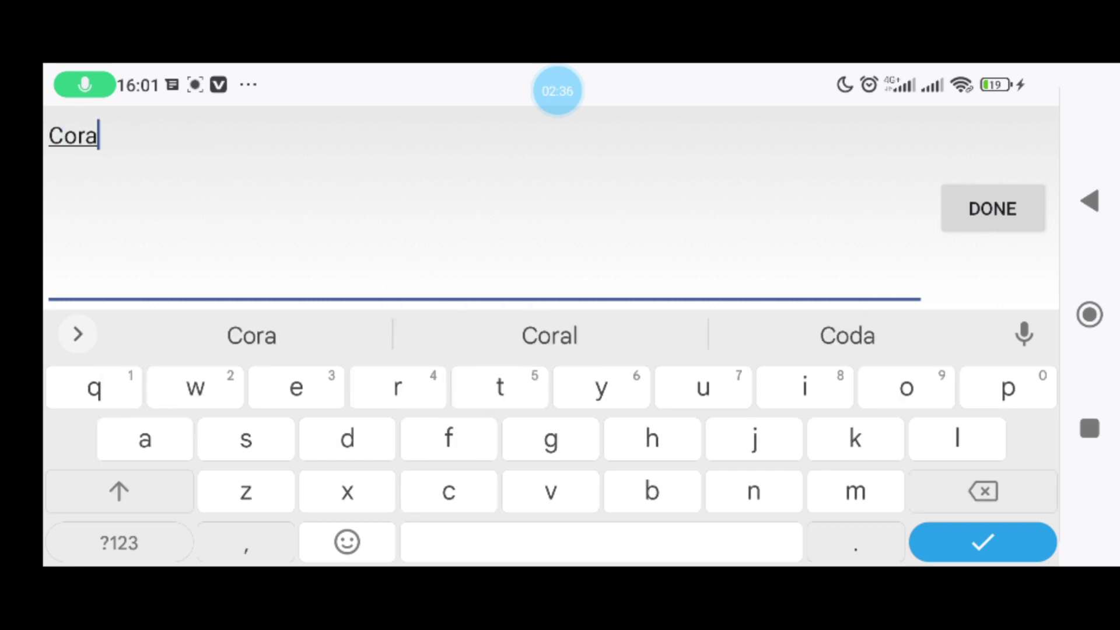
pyautogui.write('Tech')
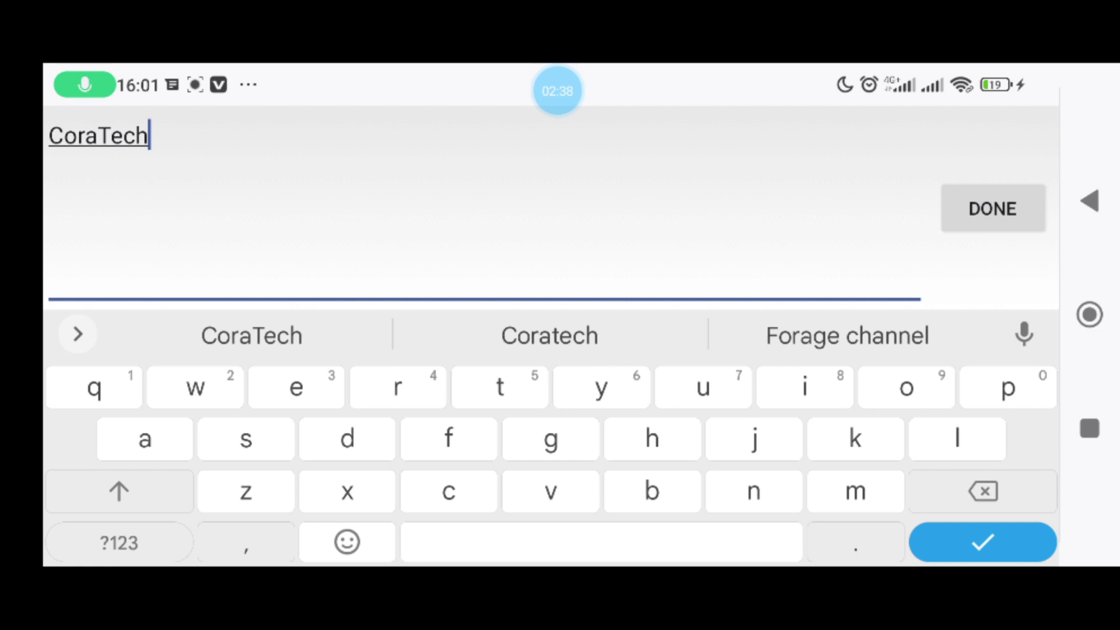
pyautogui.press('shift')
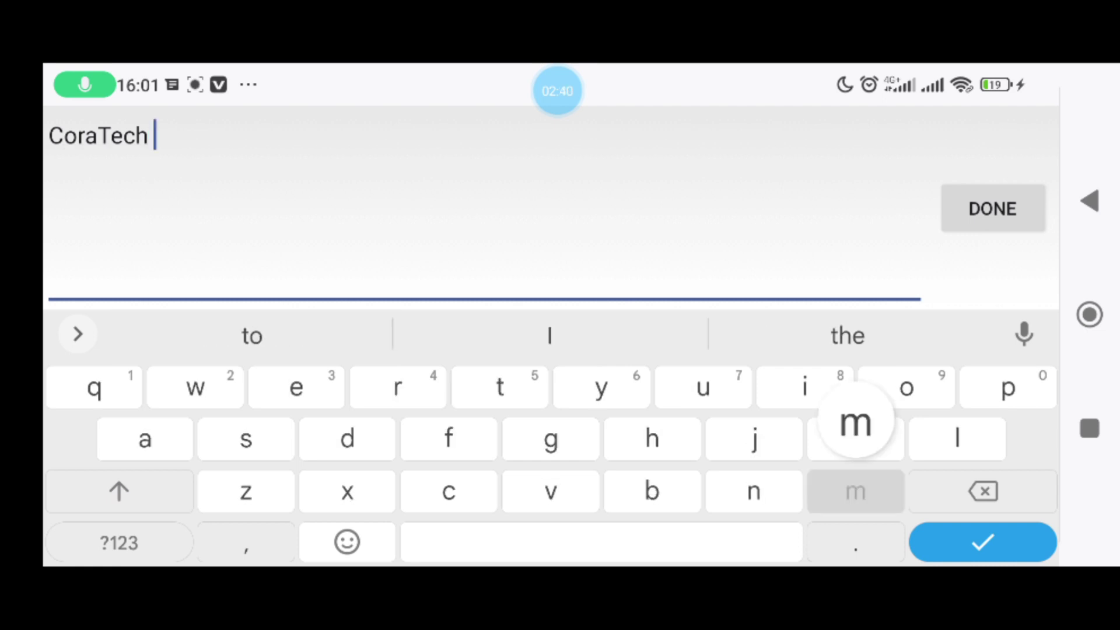
pyautogui.write('media')
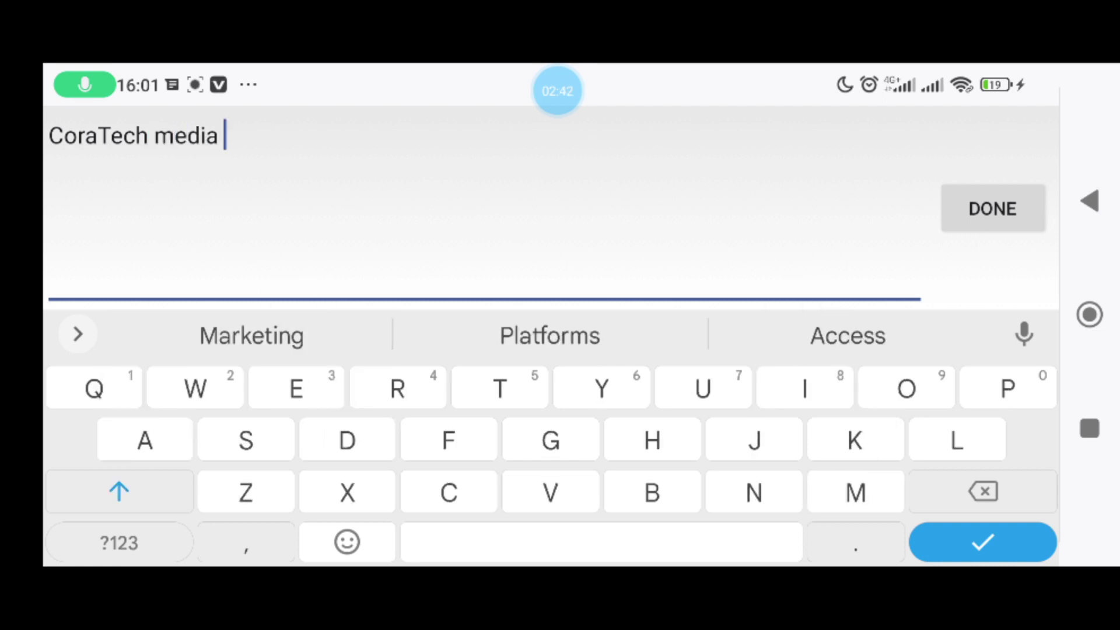
pyautogui.press('Return')
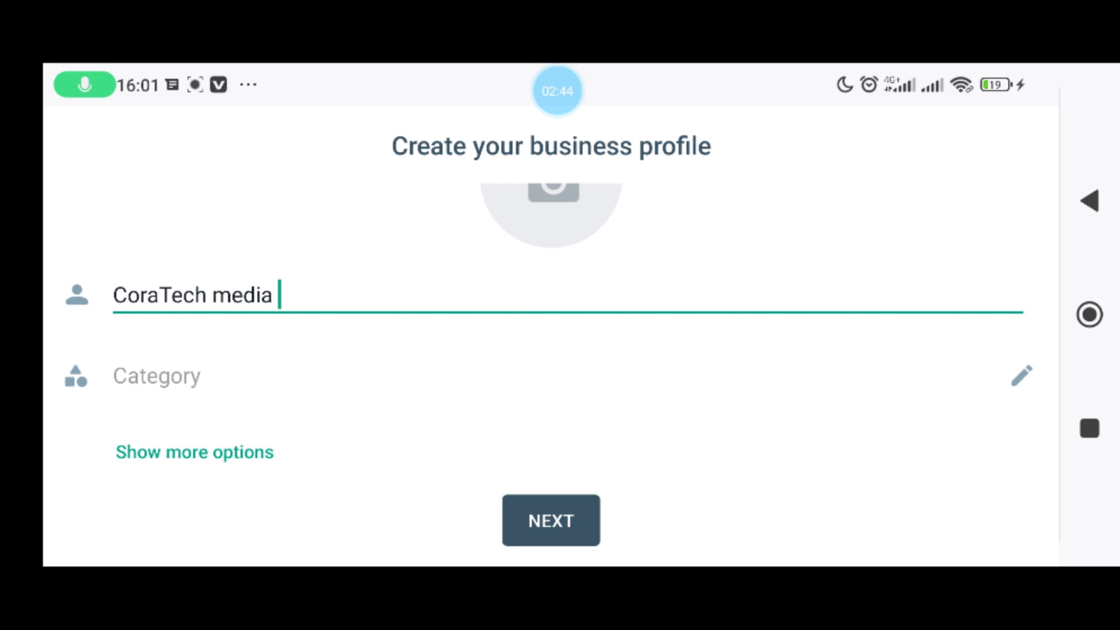
# Step: Search categories for 'digital creator' and choose Digital creator
pyautogui.click(156, 376)
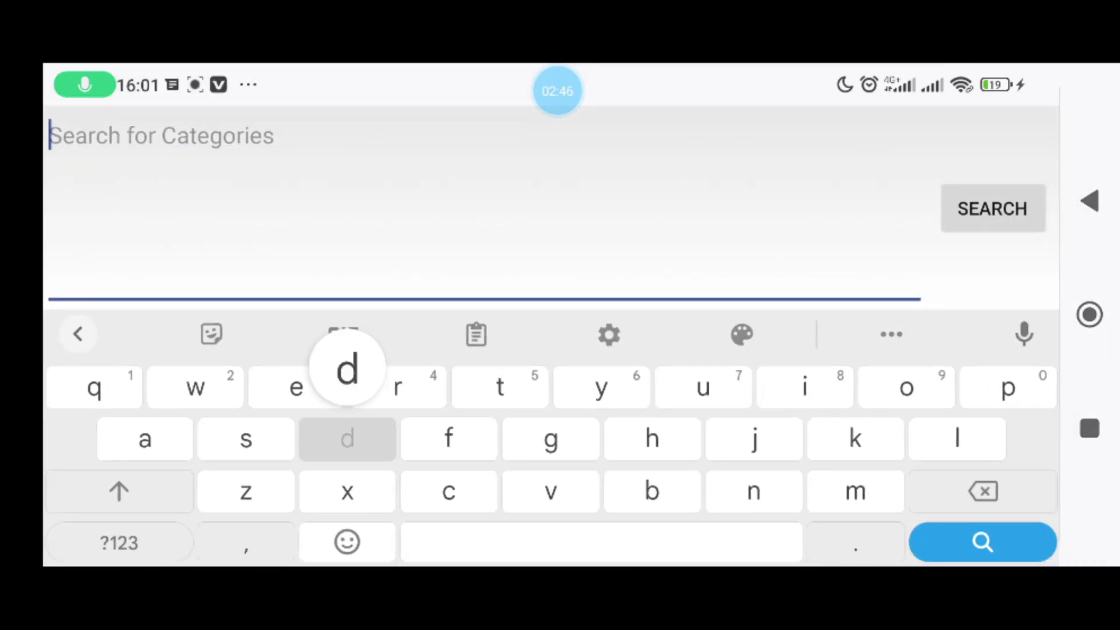
pyautogui.write('digi')
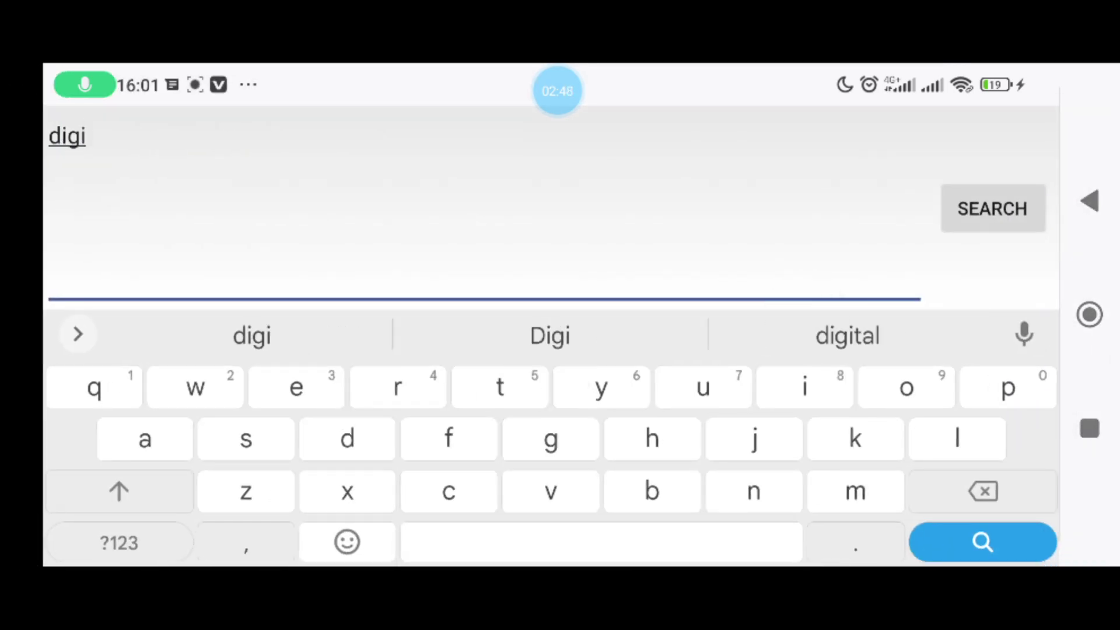
pyautogui.click(847, 336)
pyautogui.write('cr')
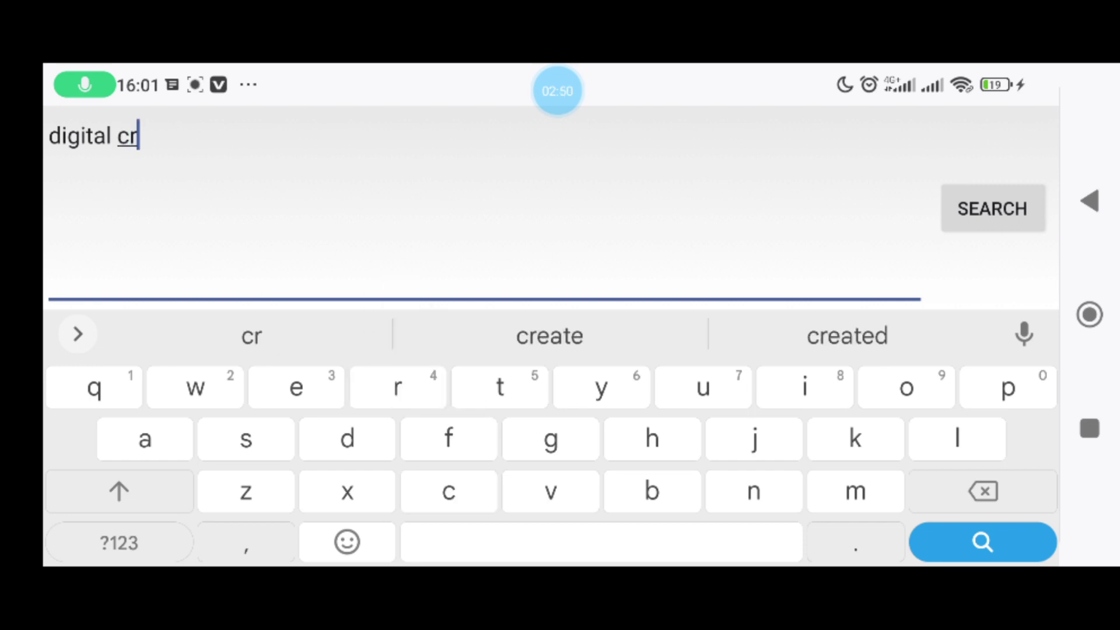
pyautogui.write('eator')
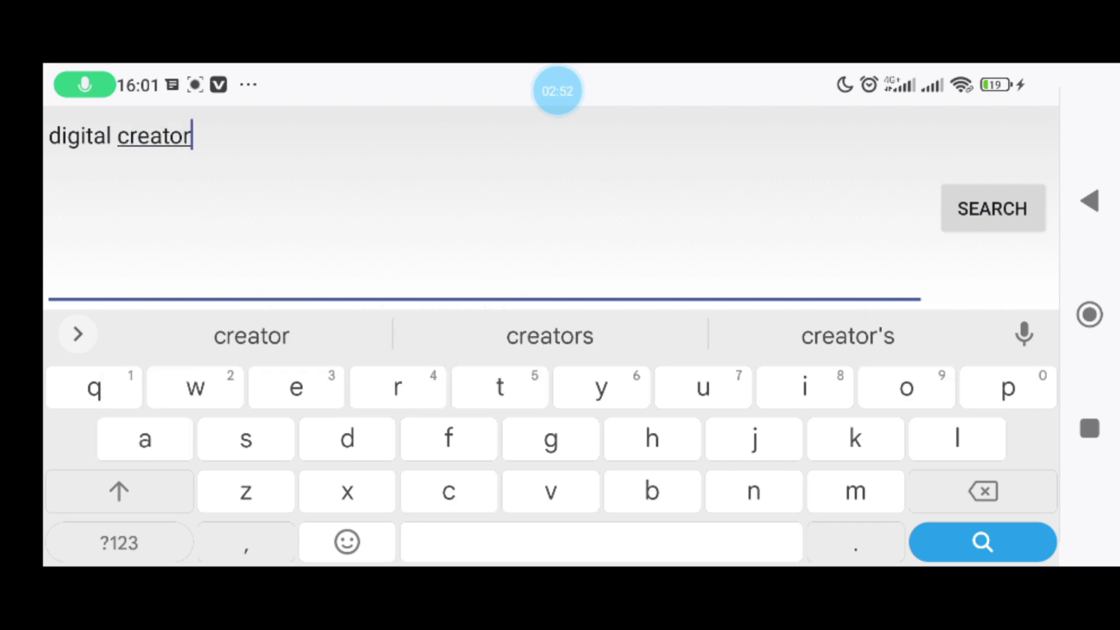
pyautogui.press('Return')
pyautogui.click(446, 215)
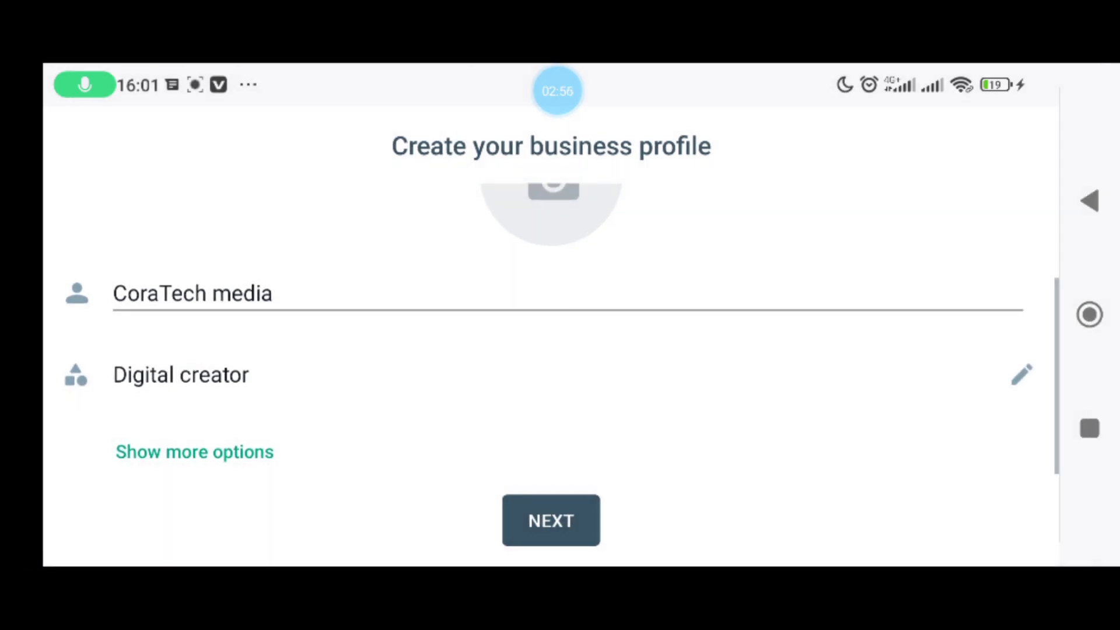
# Step: Enter the business description 'Excellent Digital services'
pyautogui.click(195, 452)
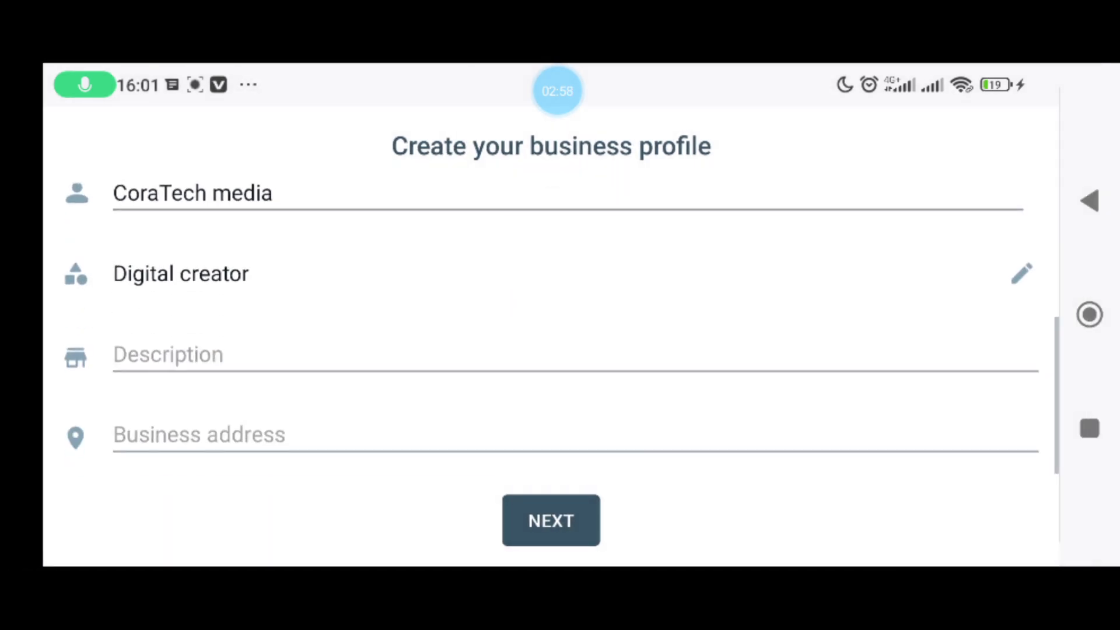
pyautogui.click(168, 354)
pyautogui.write('Ex')
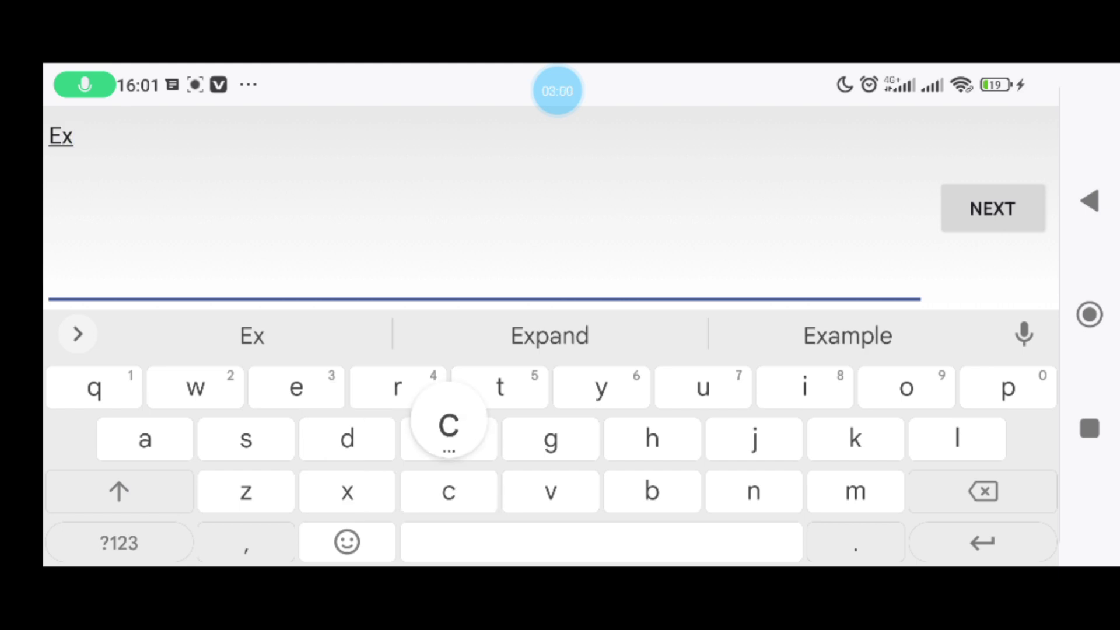
pyautogui.write('ce')
pyautogui.click(551, 335)
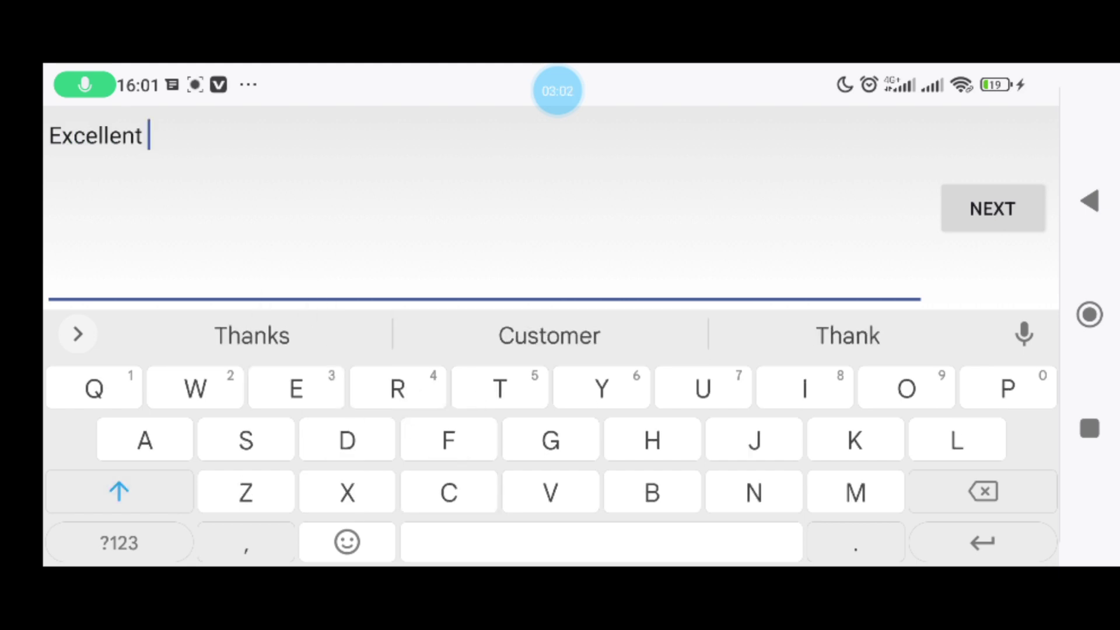
pyautogui.write('Digit')
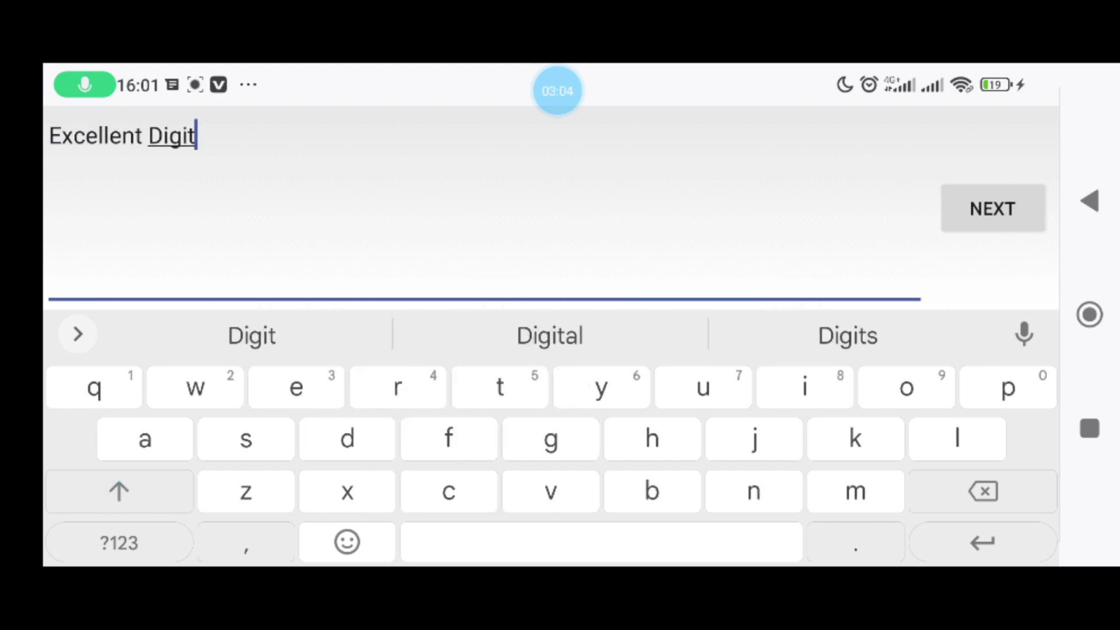
pyautogui.click(550, 335)
pyautogui.click(550, 336)
pyautogui.click(993, 209)
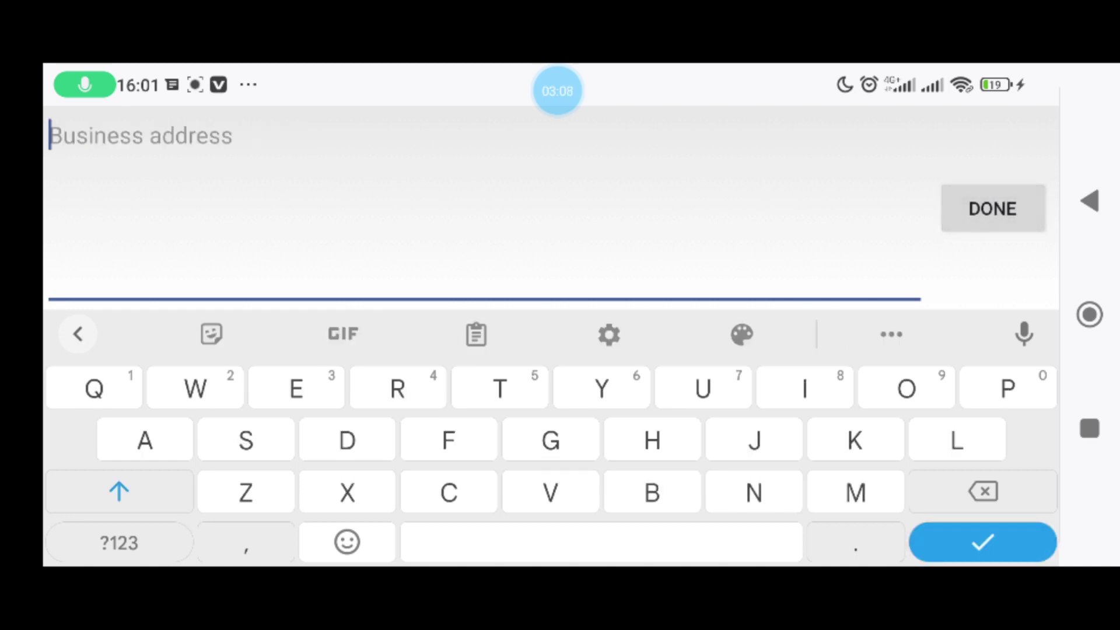
# Step: Set the address to 'Enugu, Nigeria' and submit the profile
pyautogui.write('Enugu')
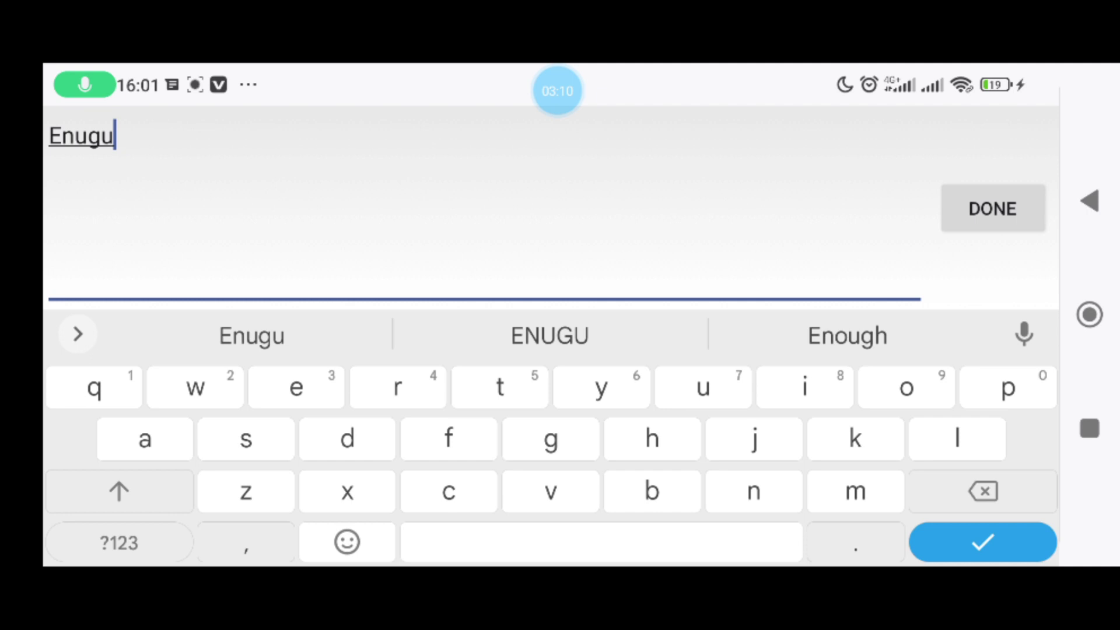
pyautogui.write(',')
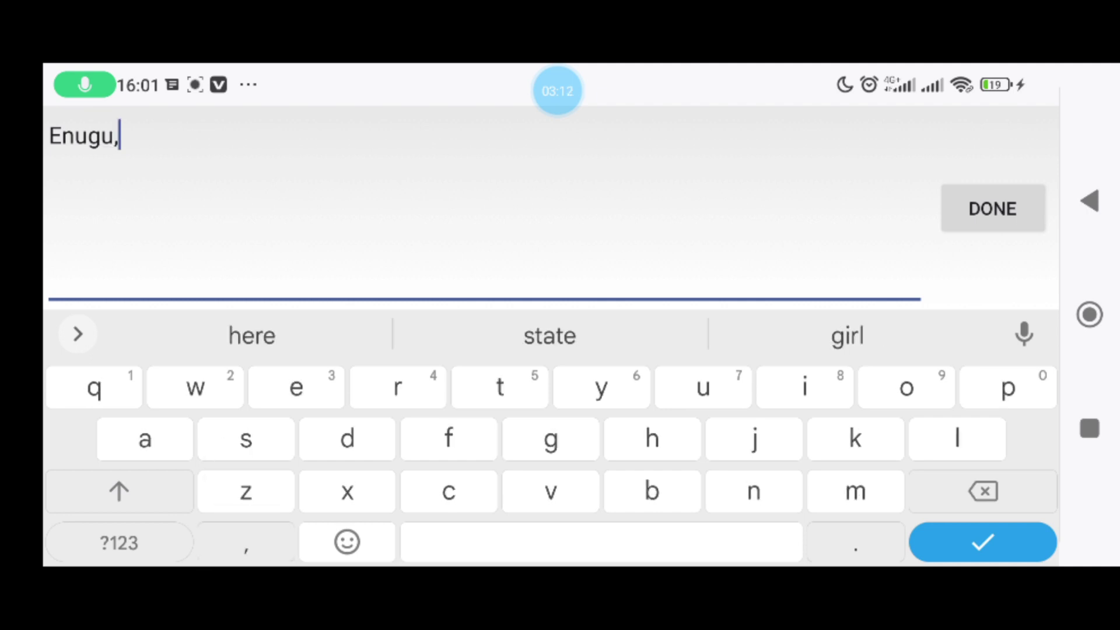
pyautogui.write('Niger')
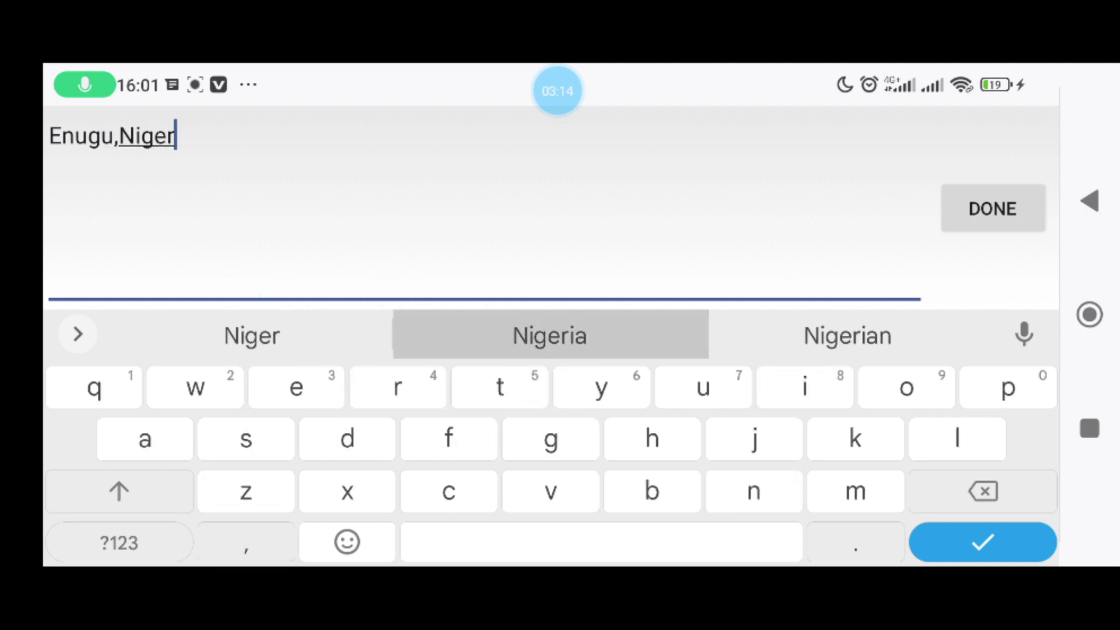
pyautogui.click(550, 335)
pyautogui.press('BackSpace')
pyautogui.click(992, 208)
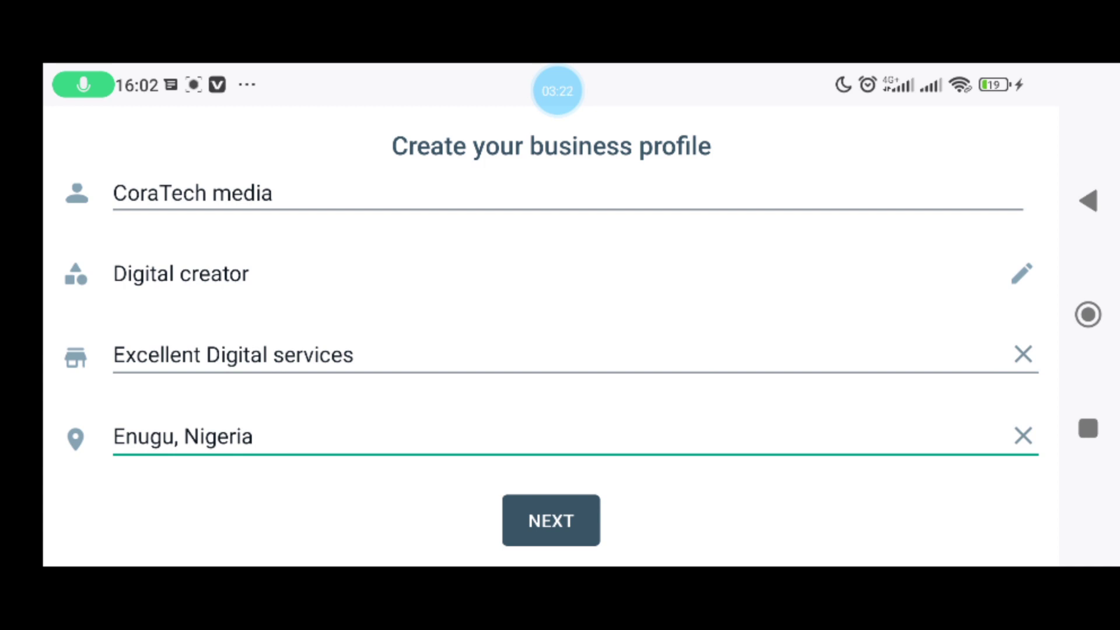
pyautogui.click(551, 520)
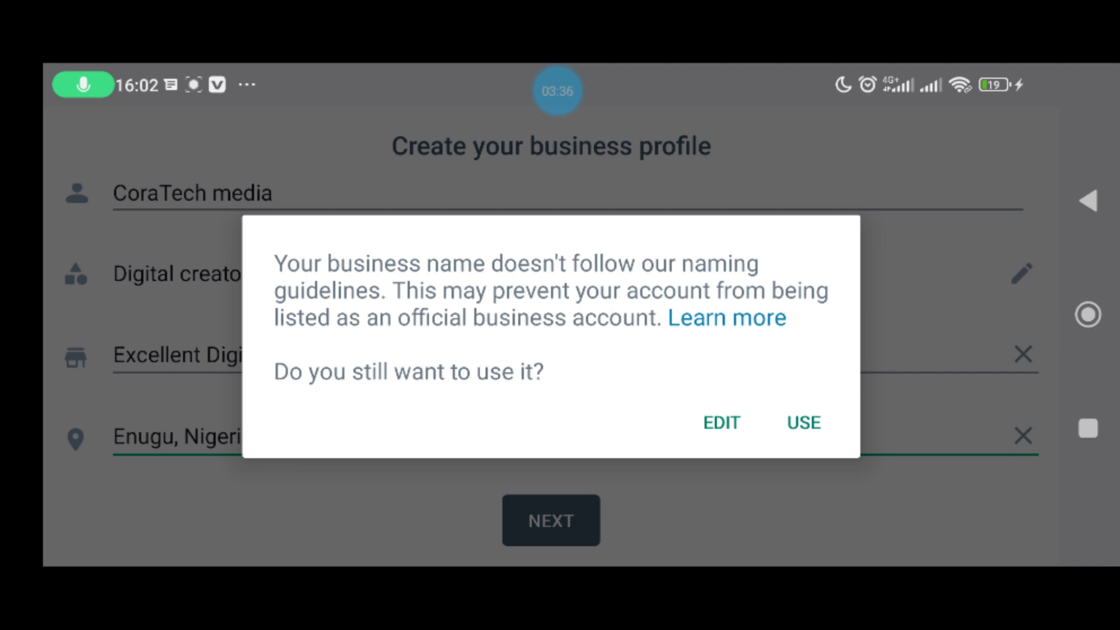
# Step: Change the name to 'Coratech media', resubmit, and dismiss the address prompt
pyautogui.click(721, 423)
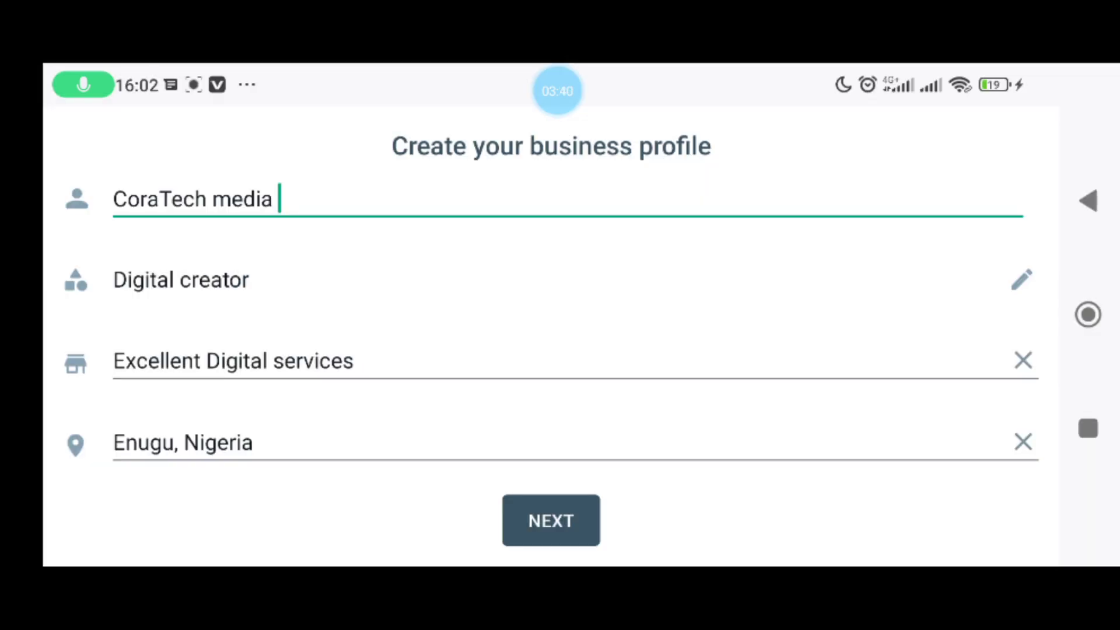
pyautogui.click(204, 199)
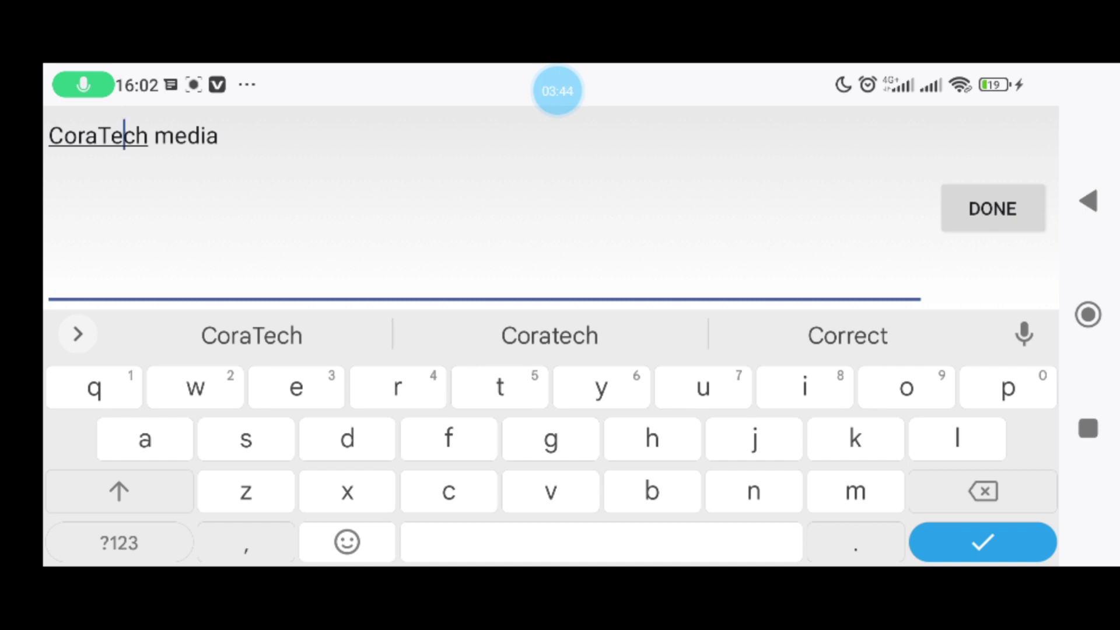
pyautogui.click(136, 137)
pyautogui.moveTo(135, 167)
pyautogui.mouseDown()
pyautogui.moveTo(161, 168)
pyautogui.moveTo(150, 168)
pyautogui.mouseUp()
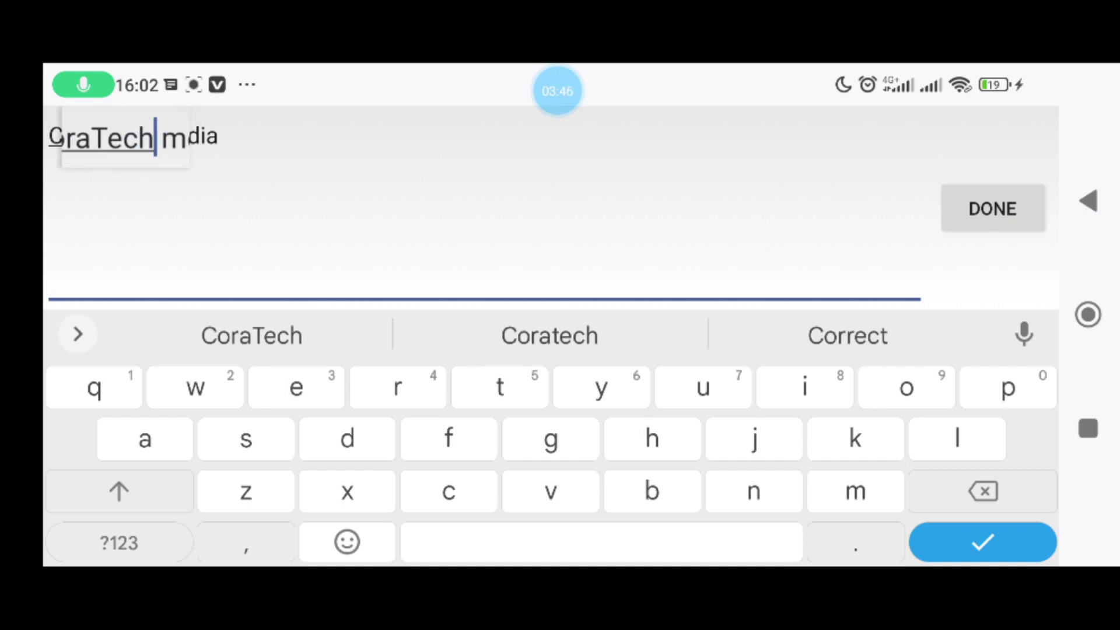
pyautogui.click(550, 336)
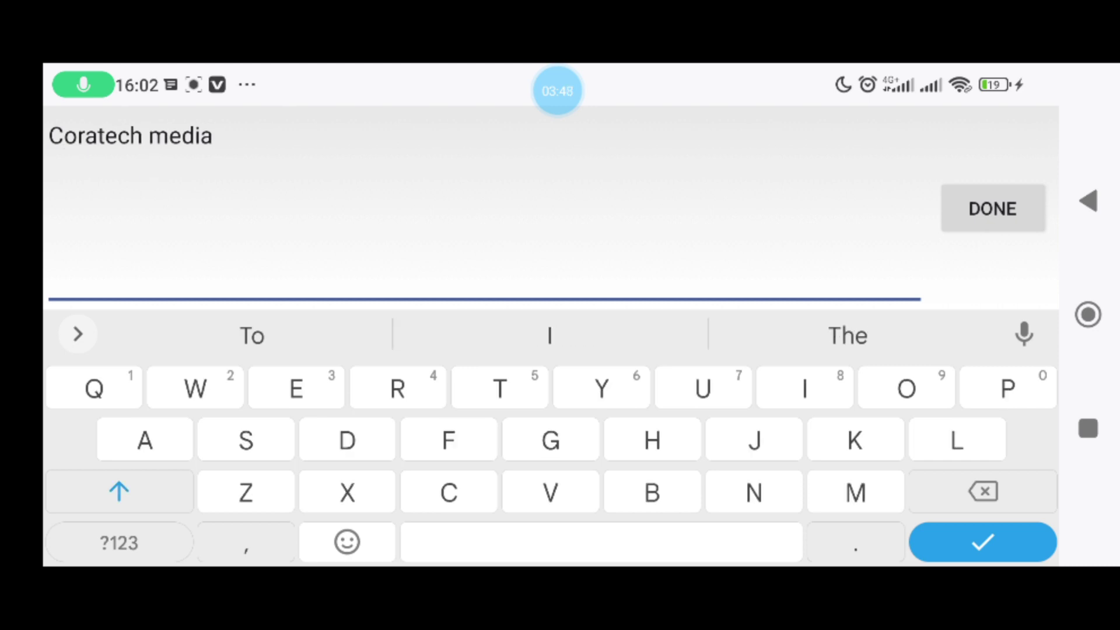
pyautogui.press('Return')
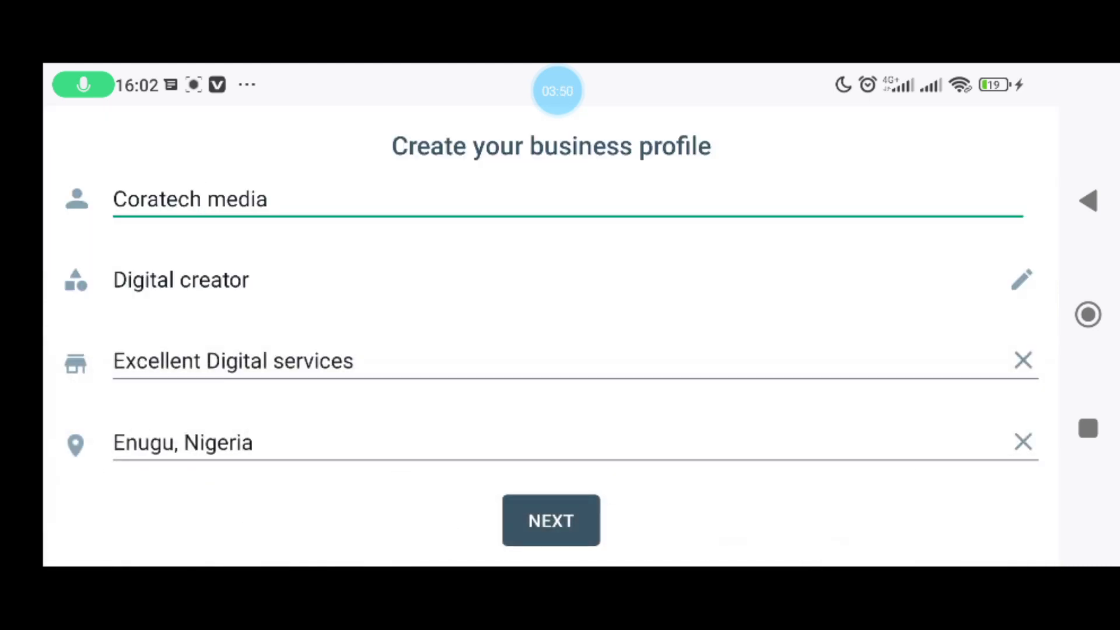
pyautogui.click(550, 520)
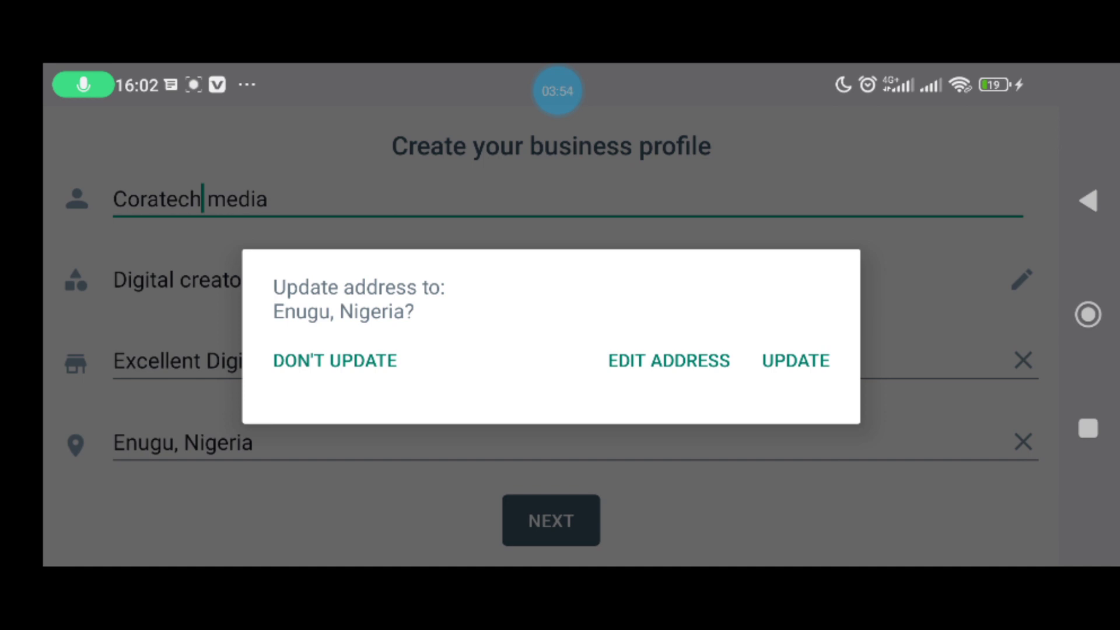
pyautogui.press('Escape')
# Step: Replace the business name with the coach's personal name and resubmit
pyautogui.click(274, 199)
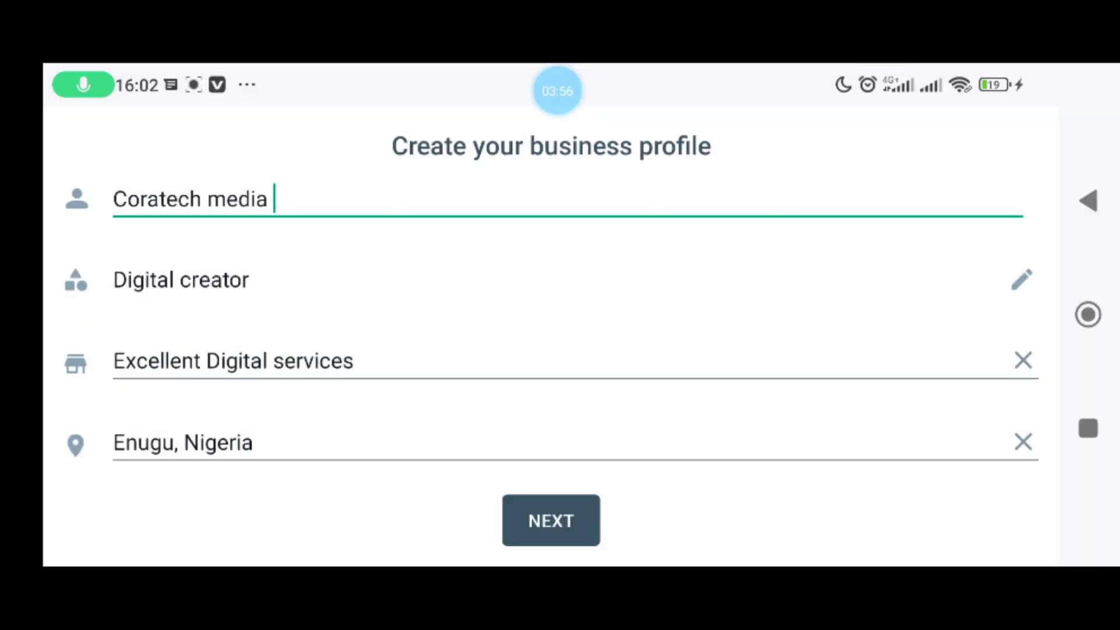
pyautogui.press('BackSpace')
pyautogui.press('BackSpace')
pyautogui.press('BackSpace')
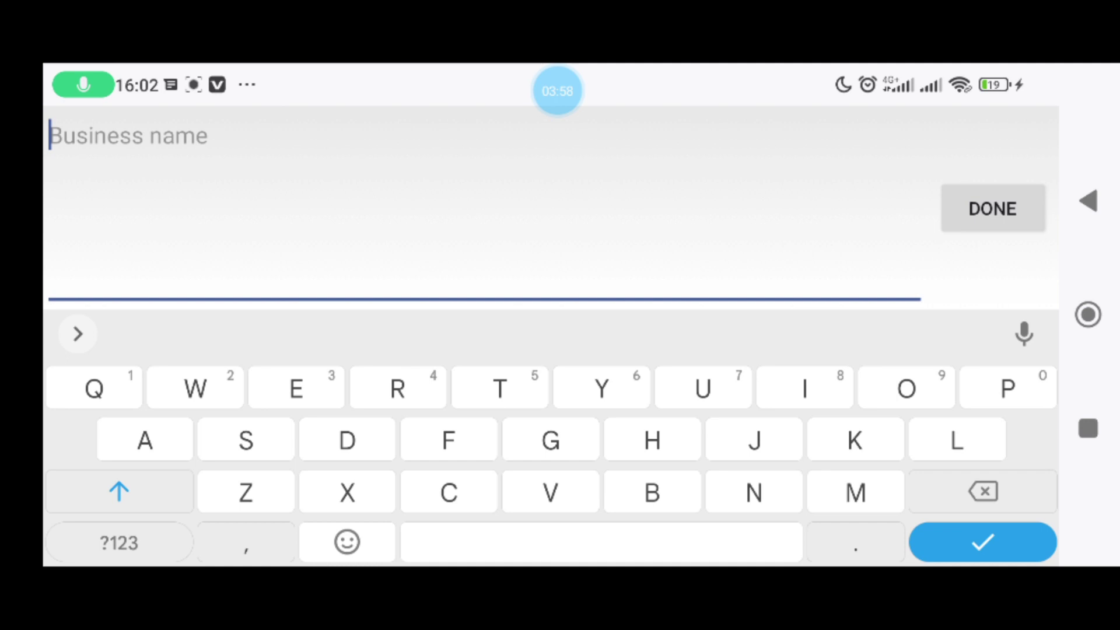
pyautogui.write('Coach')
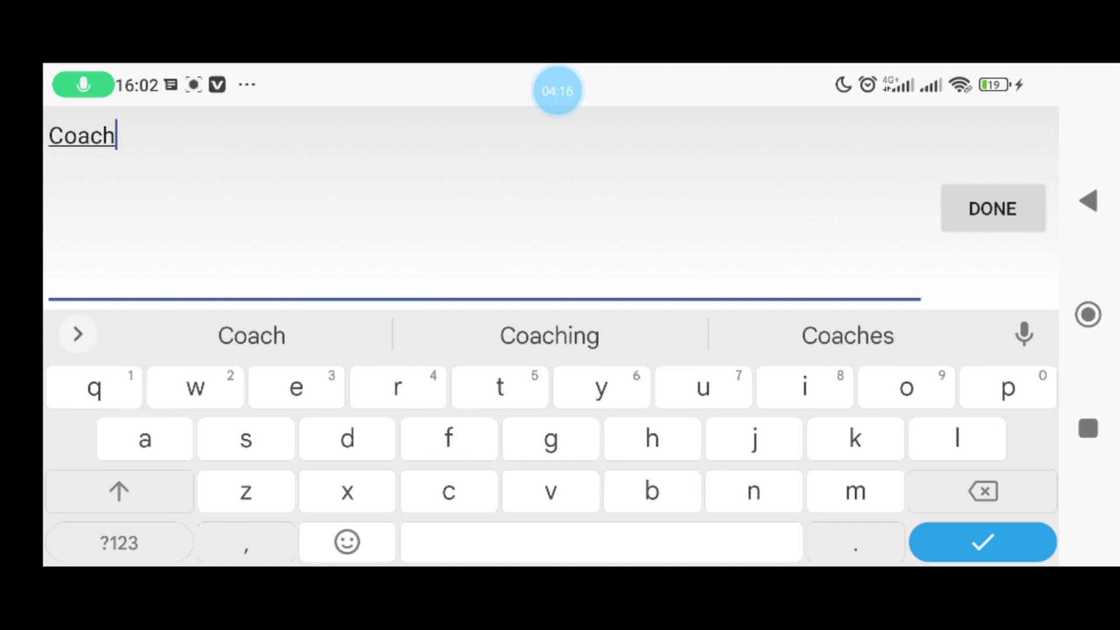
pyautogui.write(' G')
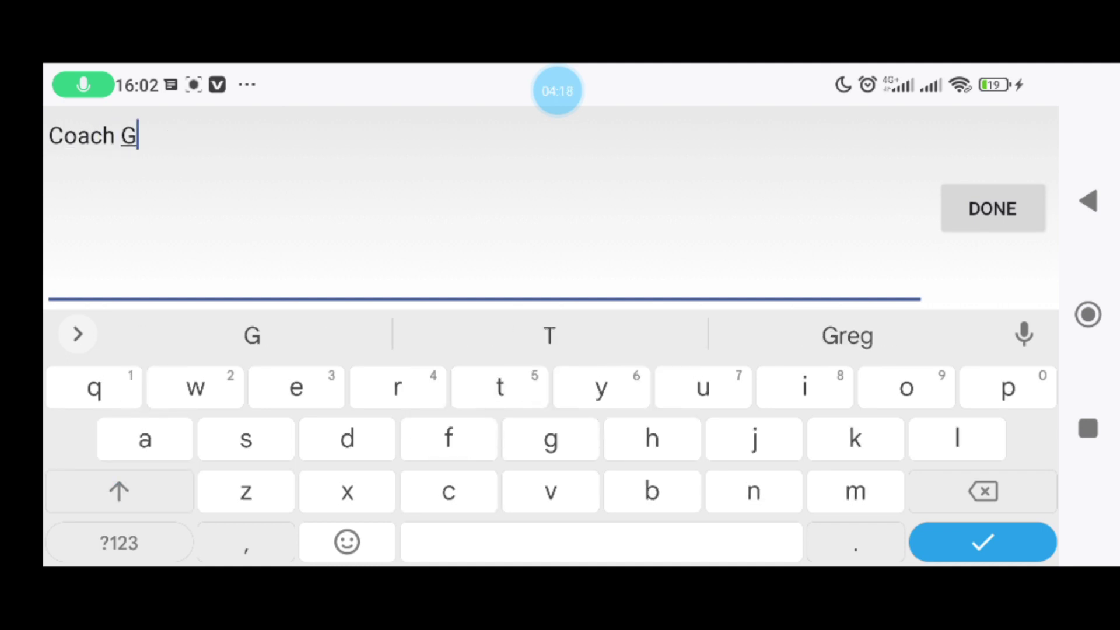
pyautogui.write('odsw')
pyautogui.click(550, 335)
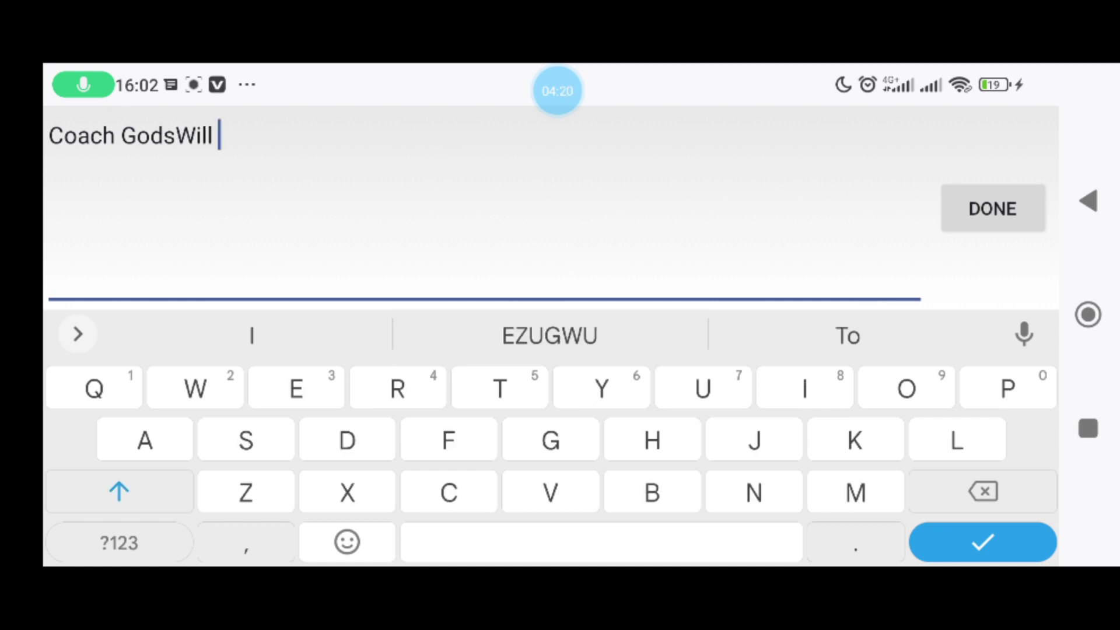
pyautogui.press('BackSpace')
pyautogui.click(992, 208)
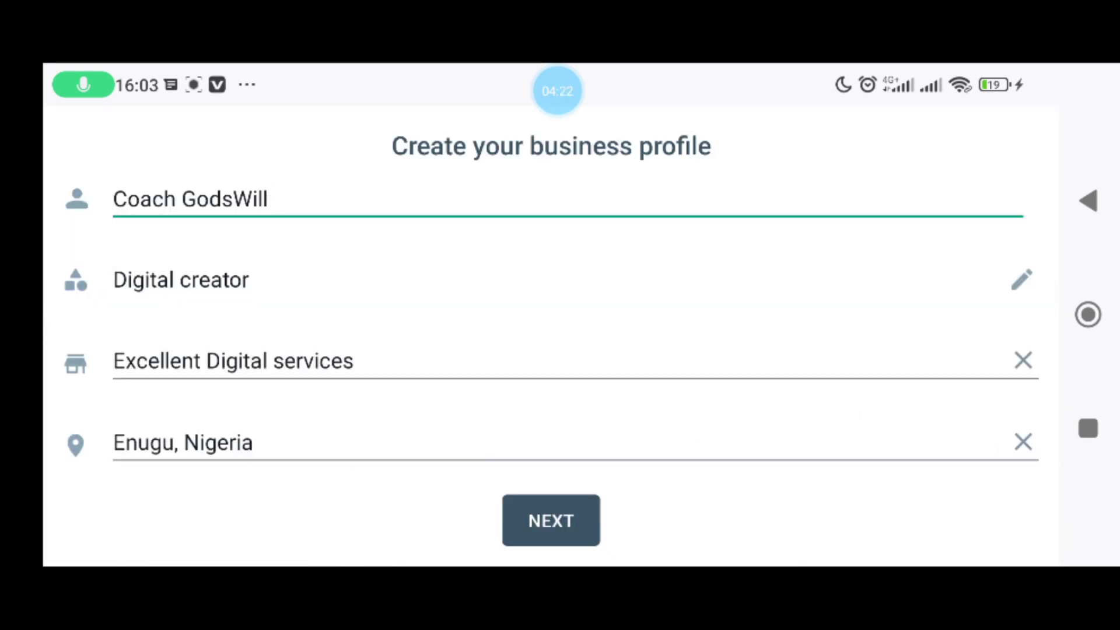
pyautogui.click(551, 520)
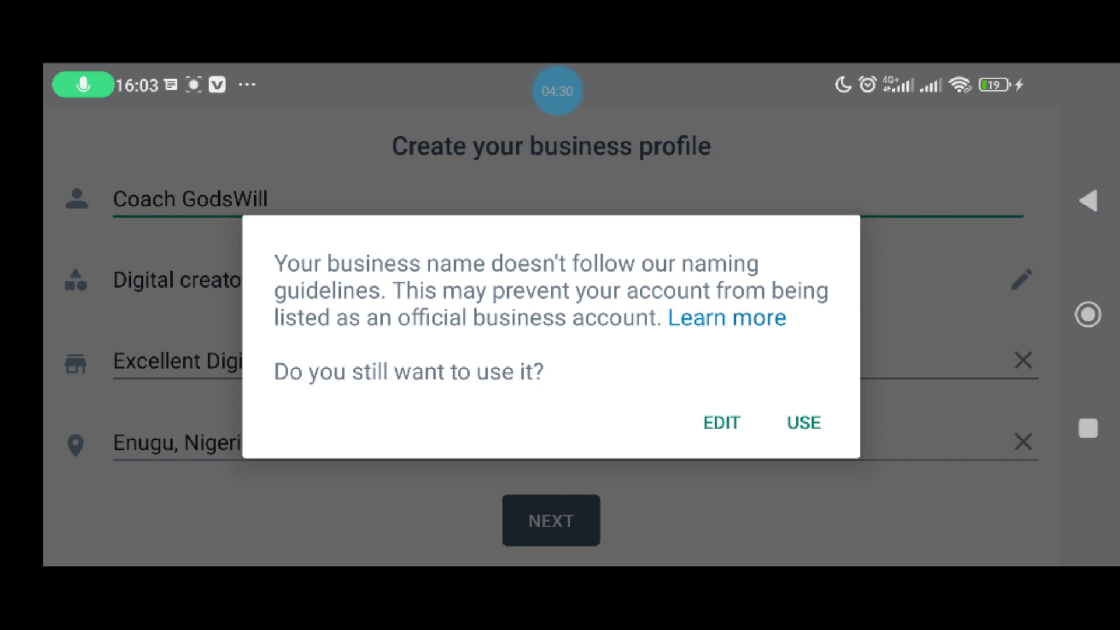
# Step: Correct the capital W in the name to lowercase and resubmit the profile
pyautogui.click(722, 423)
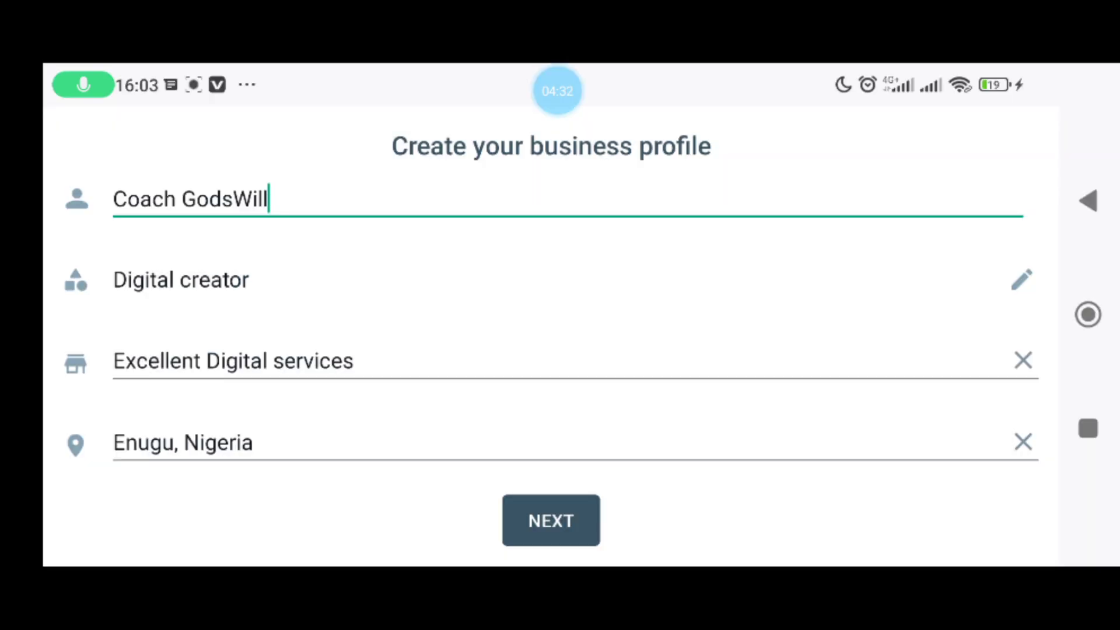
pyautogui.click(253, 199)
pyautogui.press('BackSpace')
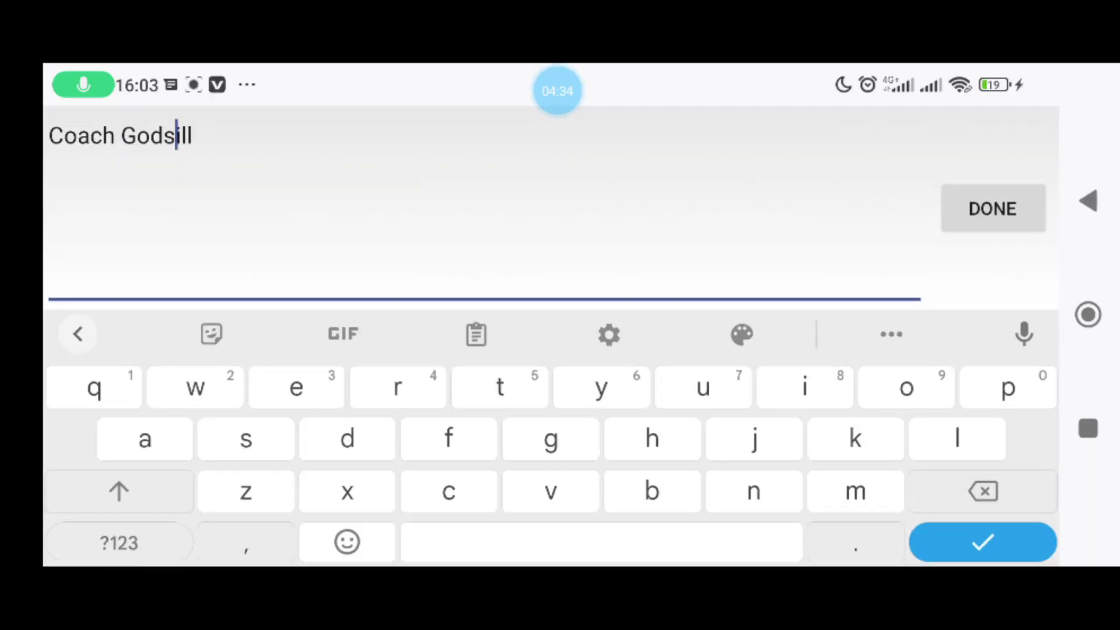
pyautogui.write('w')
pyautogui.click(994, 209)
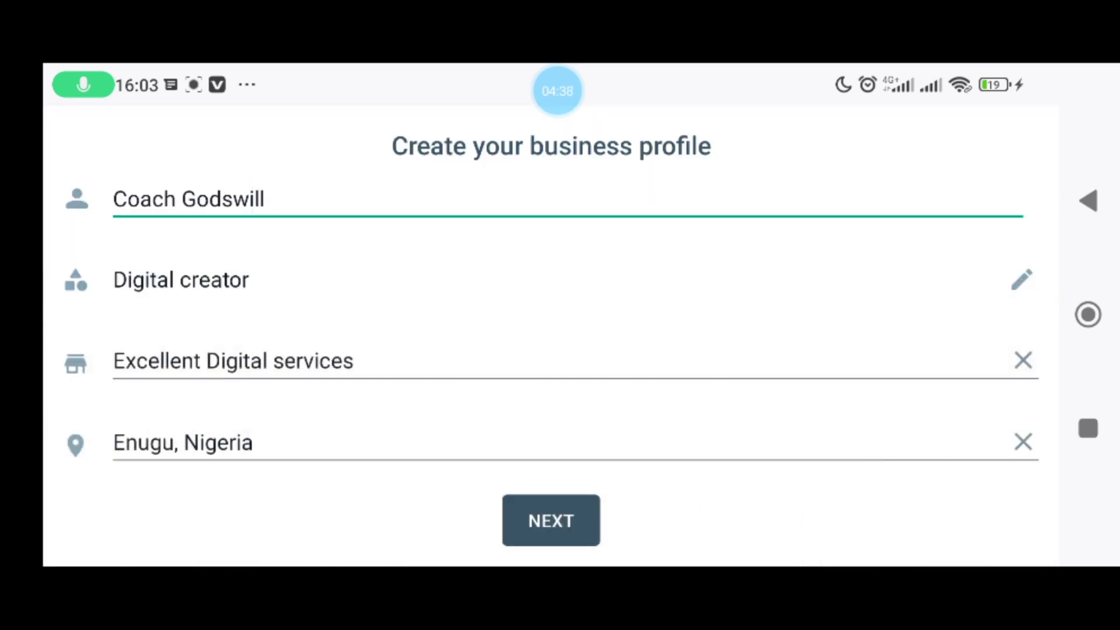
pyautogui.click(551, 520)
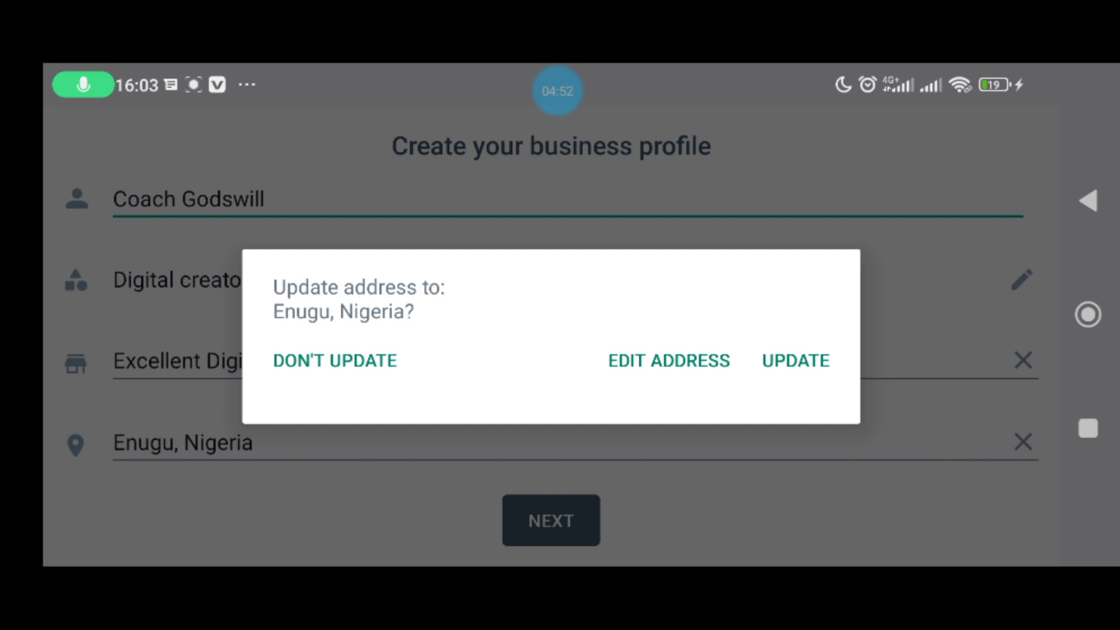
# Step: Accept the Enugu, Nigeria address, browse the empty Catalogue Manager, then return to chats
pyautogui.click(796, 360)
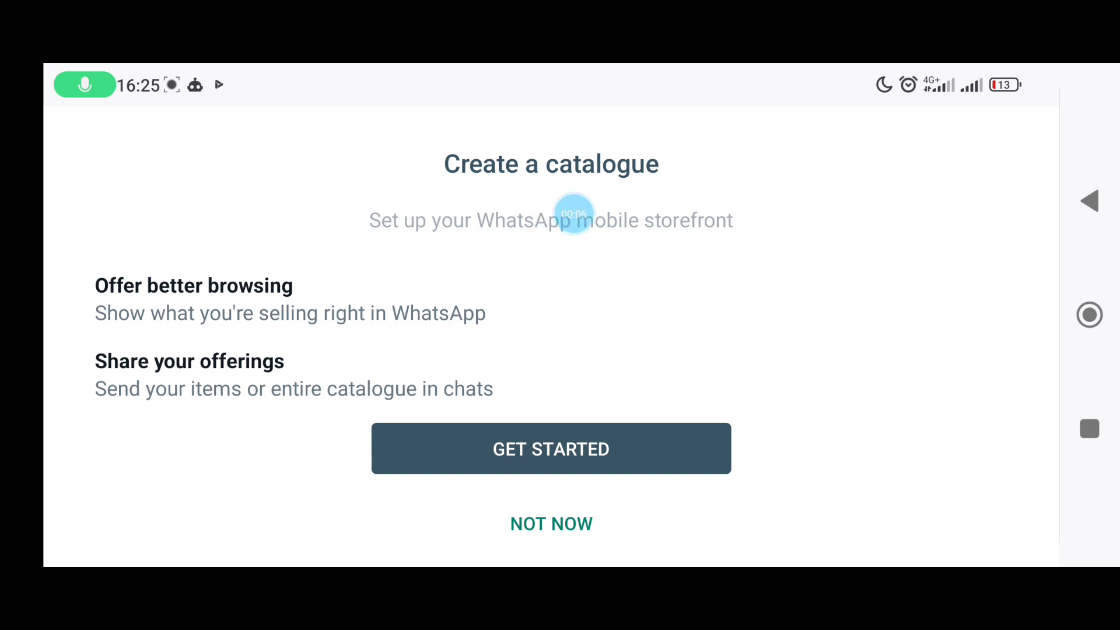
pyautogui.click(551, 449)
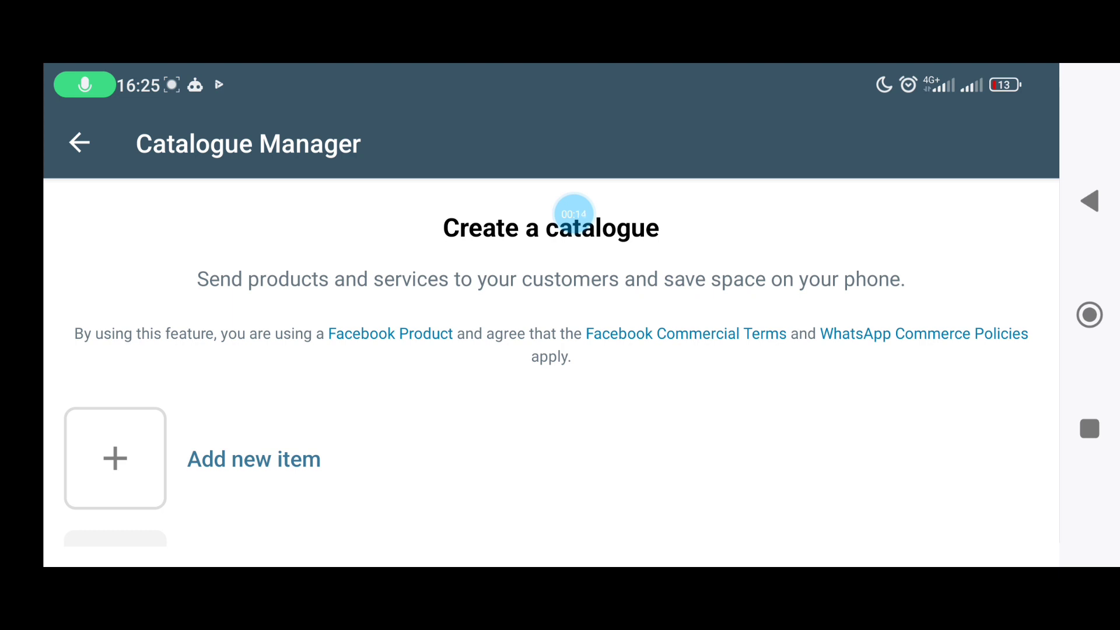
pyautogui.scroll(-4, 551, 361)
pyautogui.scroll(4, 552, 361)
pyautogui.scroll(-4, 574, 214)
pyautogui.scroll(4, 574, 214)
pyautogui.scroll(-3, 551, 373)
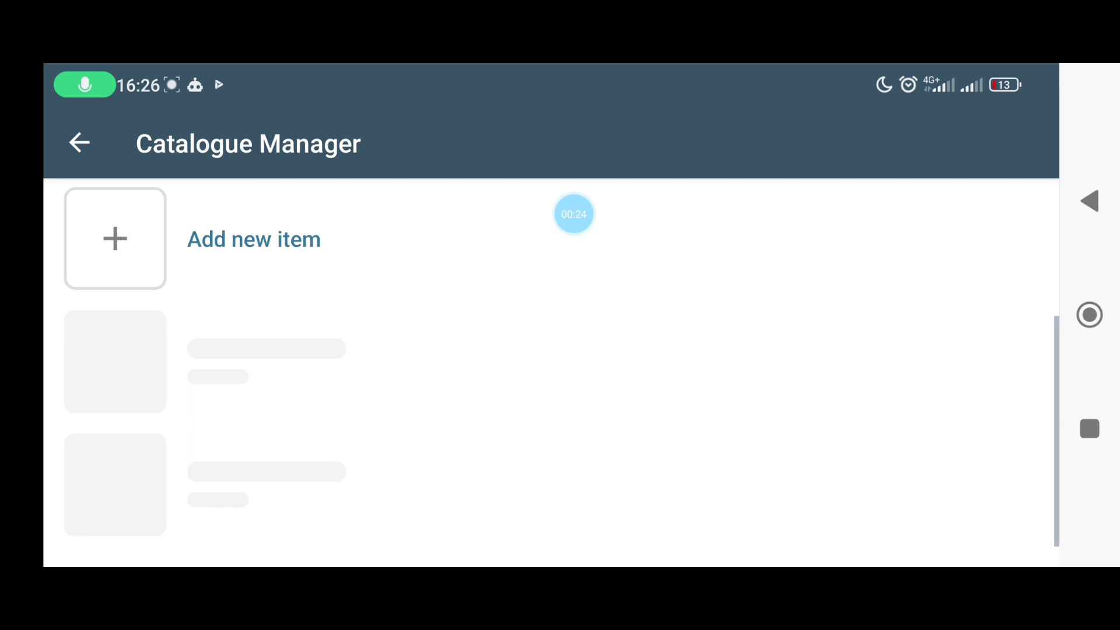
pyautogui.press('Escape')
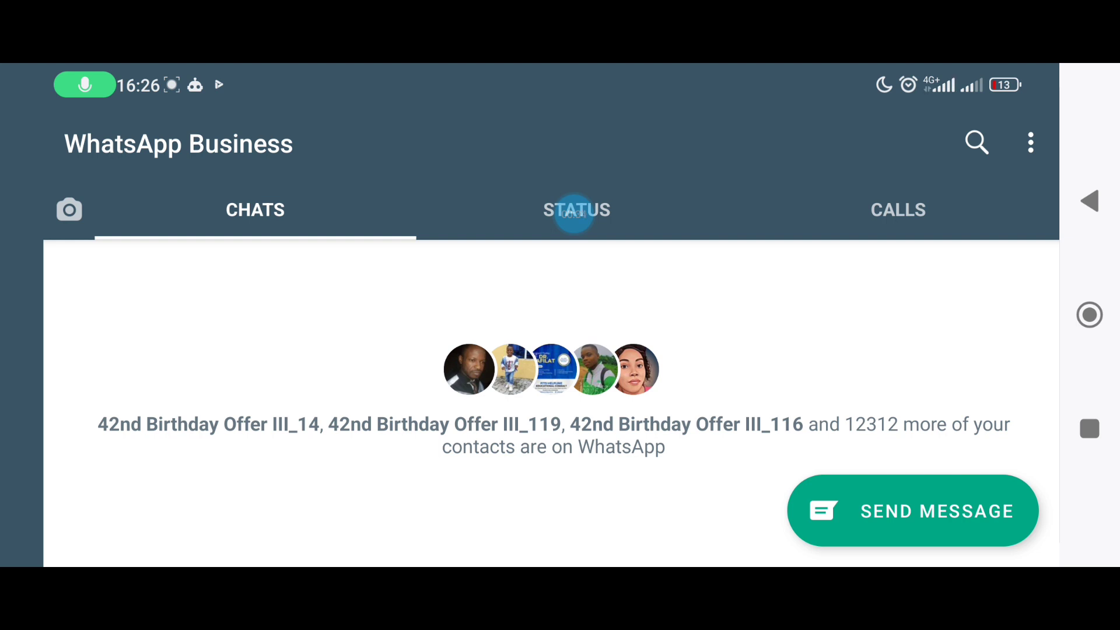
# Step: Open Settings from the three-dot menu
pyautogui.click(1031, 143)
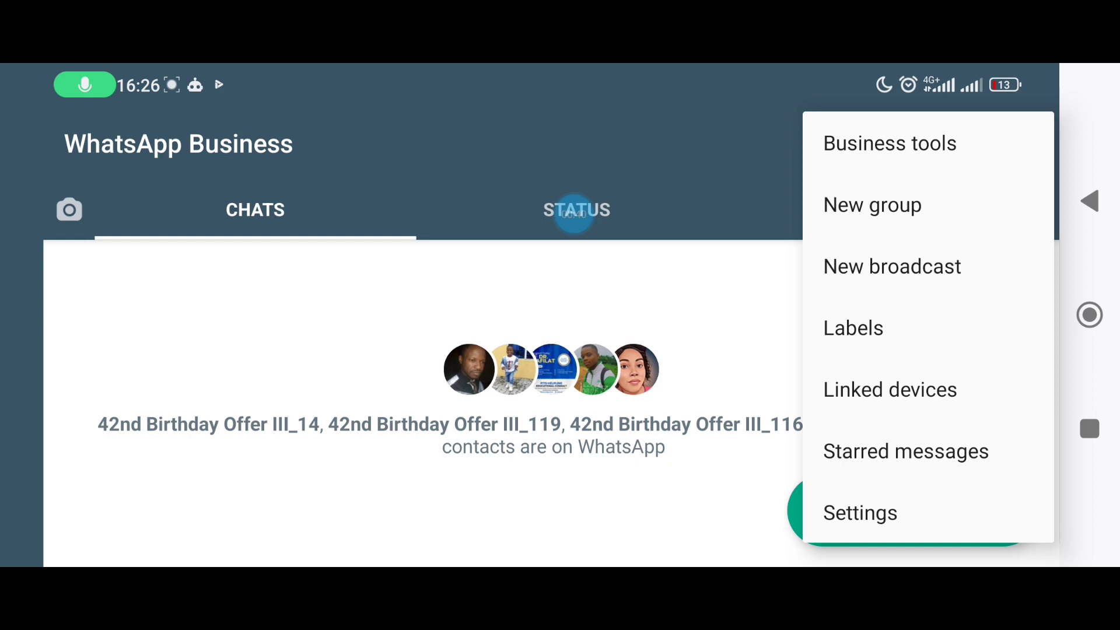
pyautogui.click(860, 513)
pyautogui.scroll(-5, 551, 373)
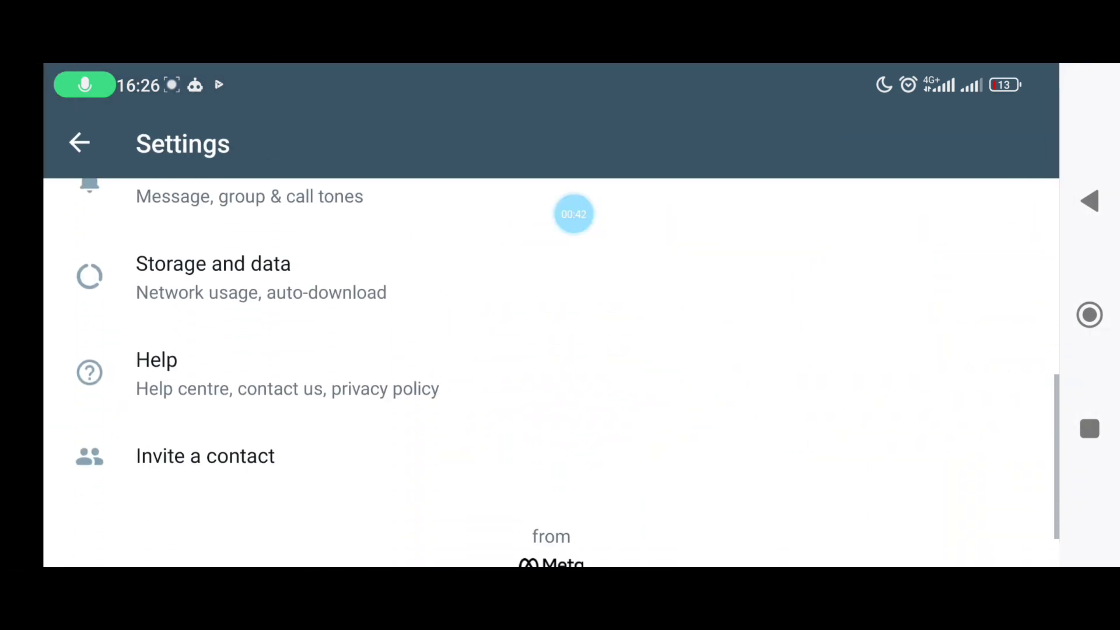
pyautogui.scroll(5, 551, 374)
# Step: Review the business profile, dismissing the linking notice and leaving the photo unchanged
pyautogui.click(260, 239)
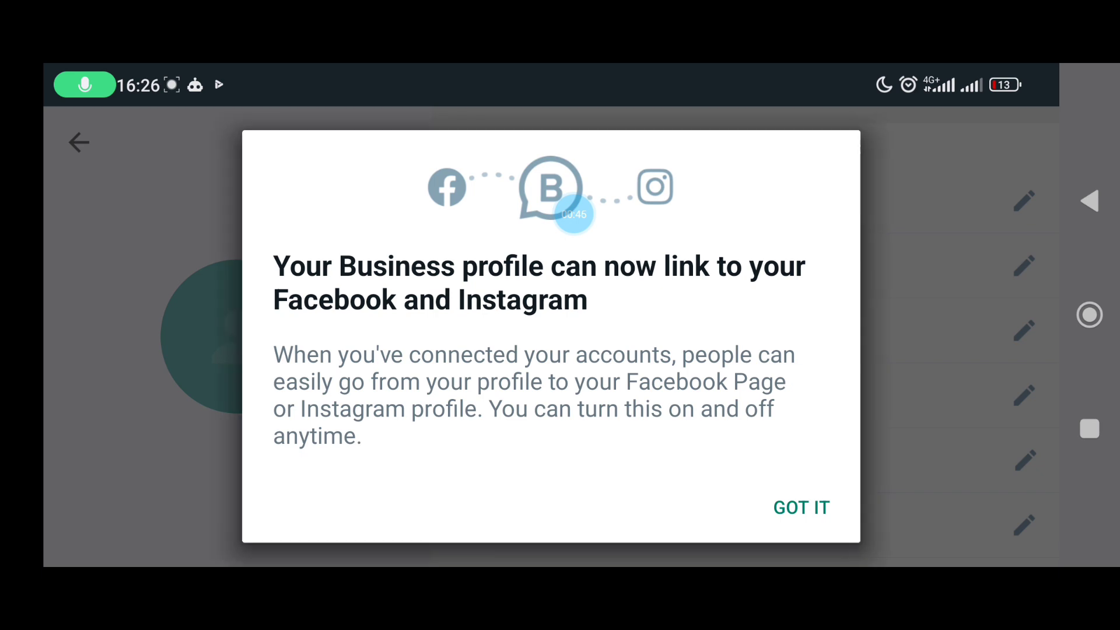
pyautogui.click(801, 507)
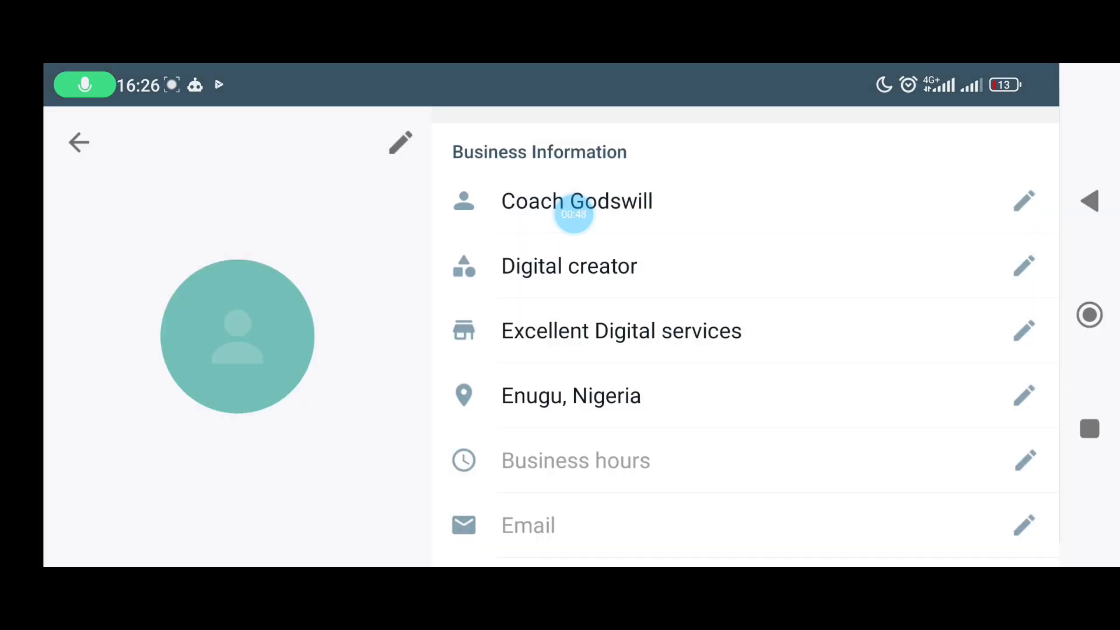
pyautogui.scroll(-5, 745, 350)
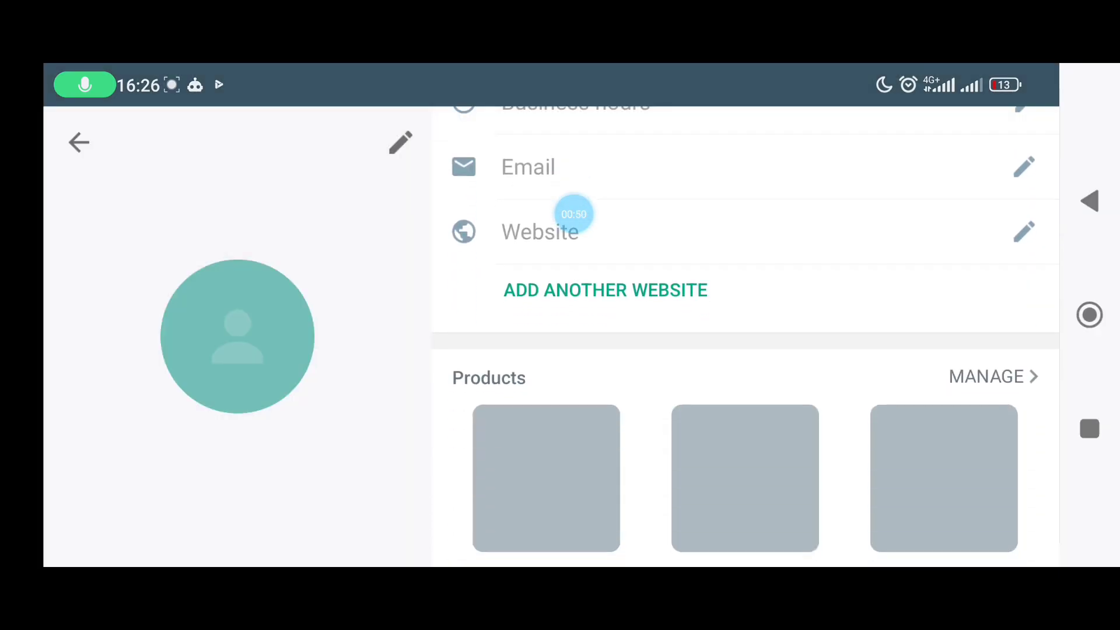
pyautogui.scroll(5, 746, 333)
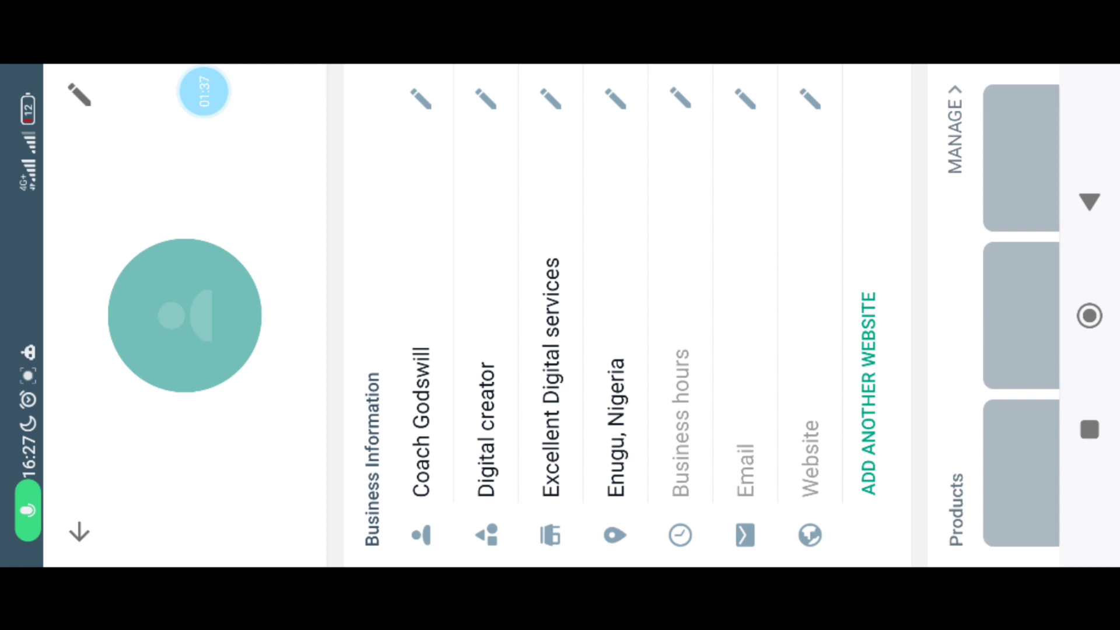
pyautogui.click(184, 315)
pyautogui.press('Escape')
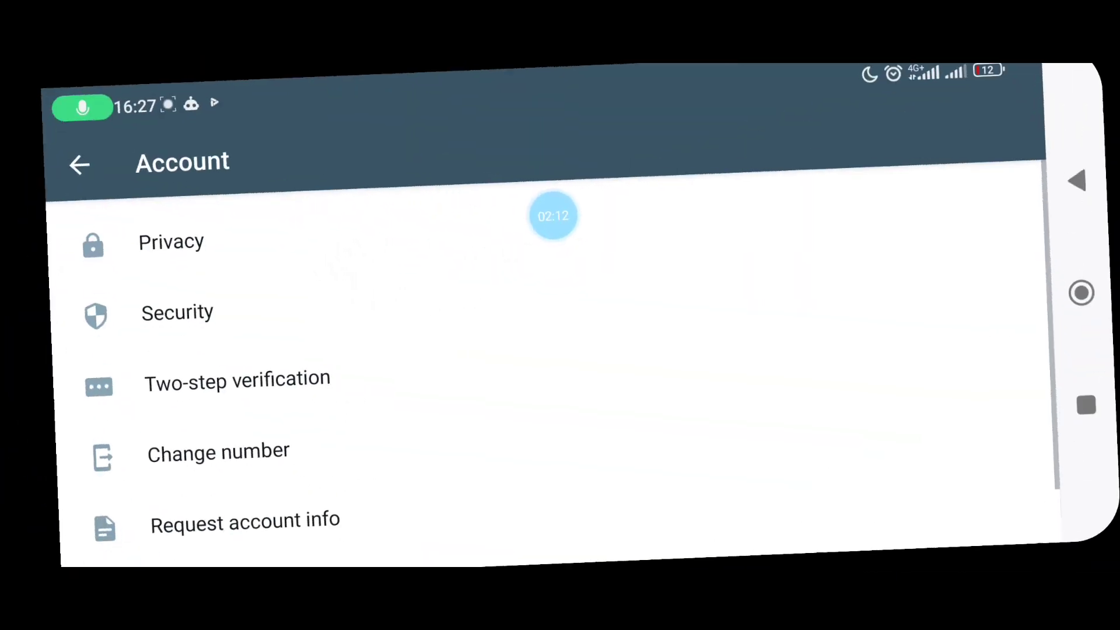
# Step: Check Account > Two-step verification is enabled, then go back to Settings
pyautogui.press('Escape')
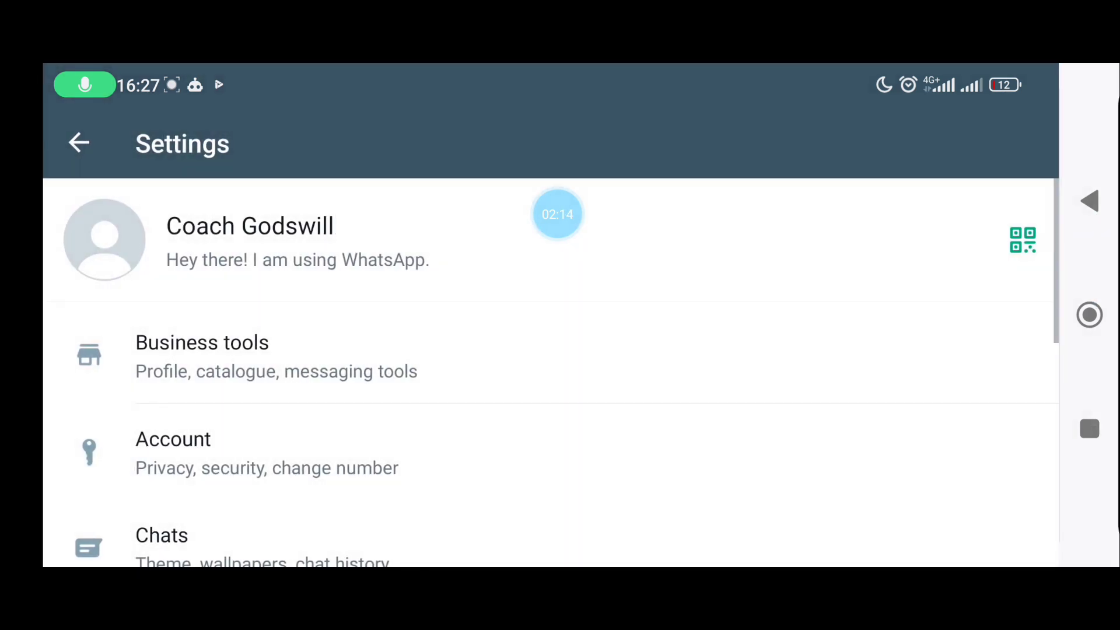
pyautogui.scroll(-3, 551, 373)
pyautogui.scroll(3, 551, 373)
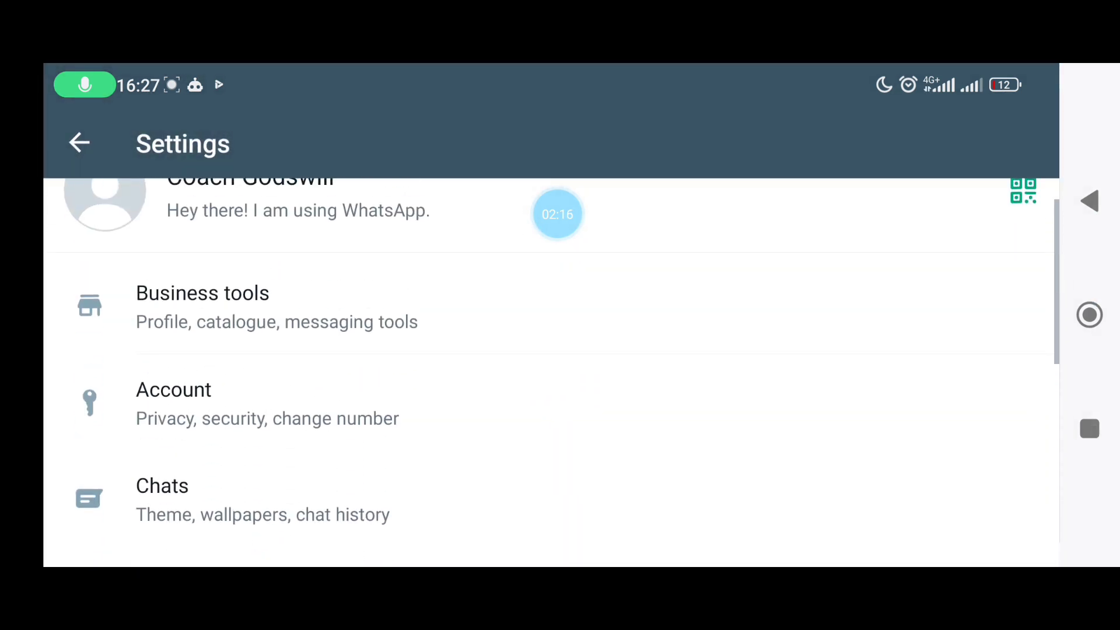
pyautogui.scroll(-2, 551, 374)
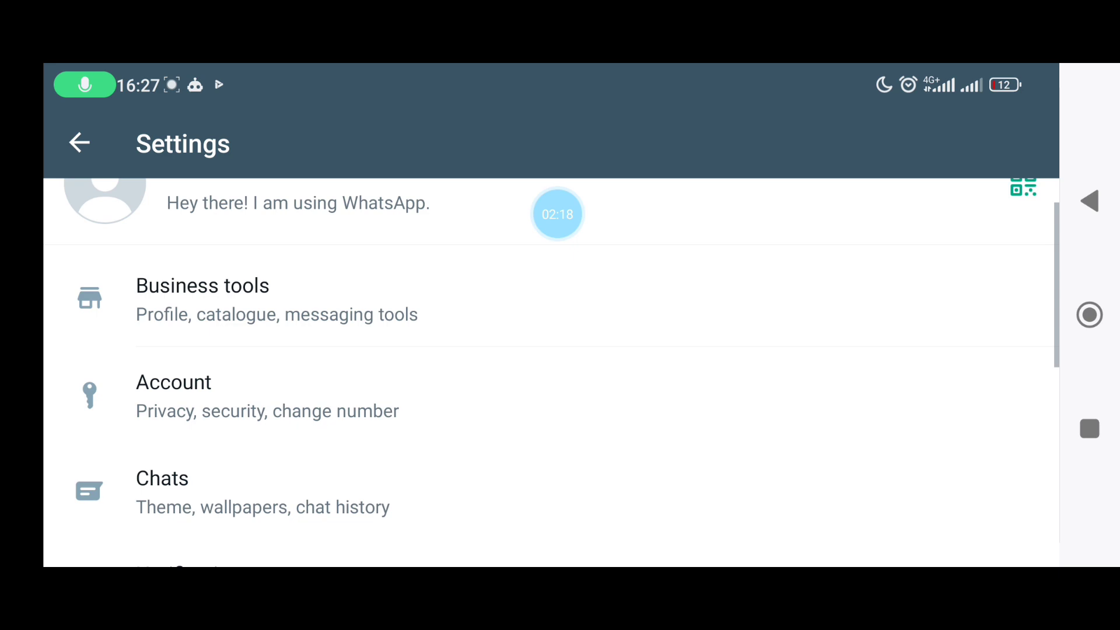
pyautogui.click(245, 388)
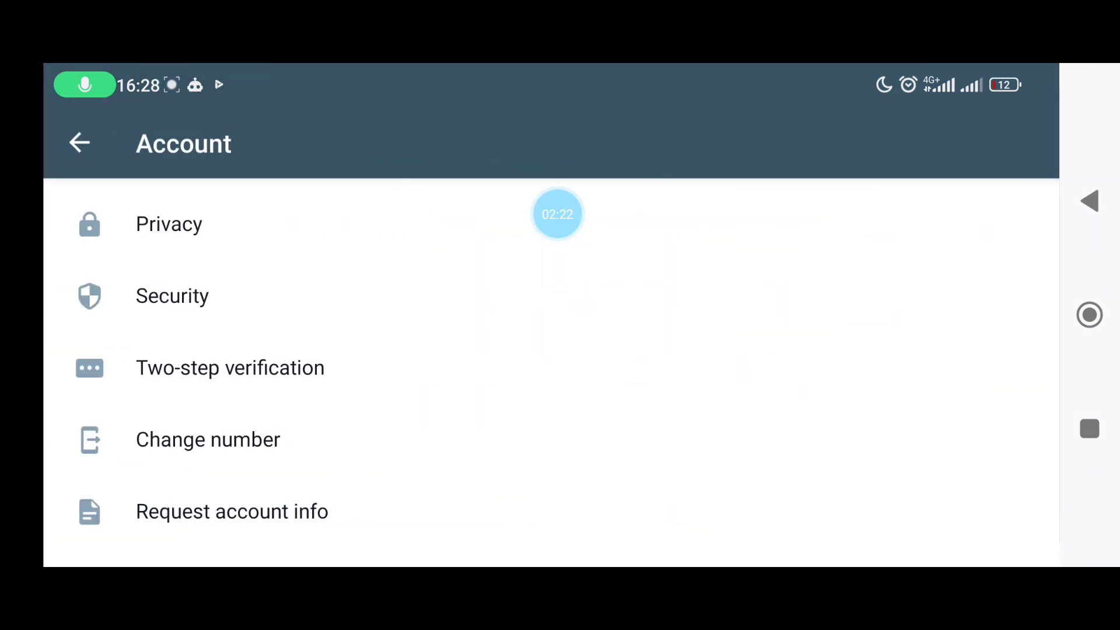
pyautogui.click(230, 368)
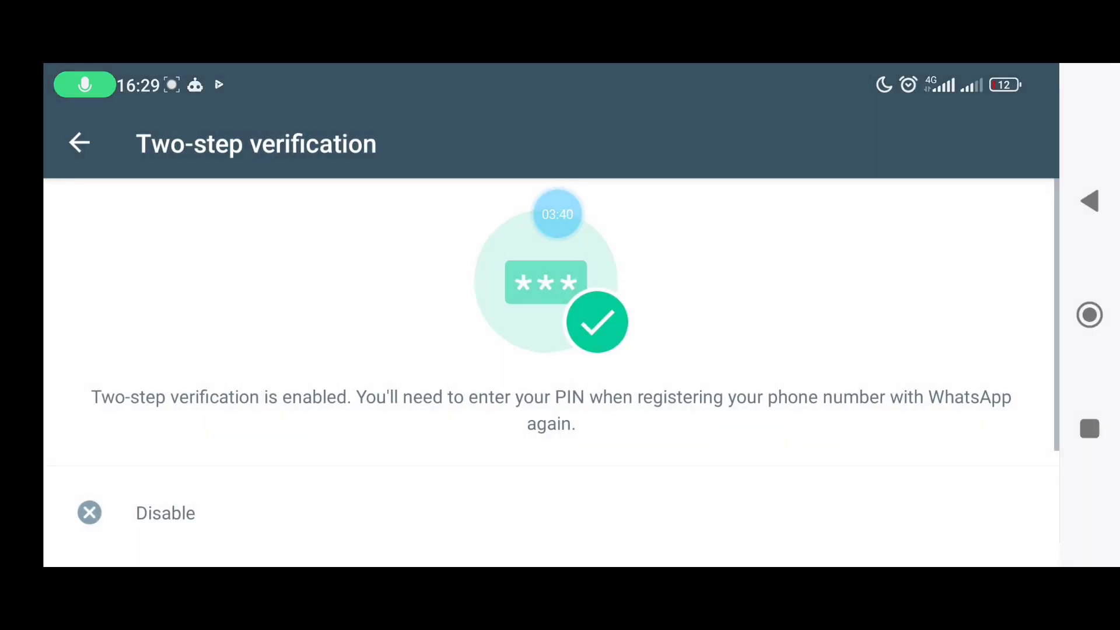
pyautogui.scroll(-3, 551, 373)
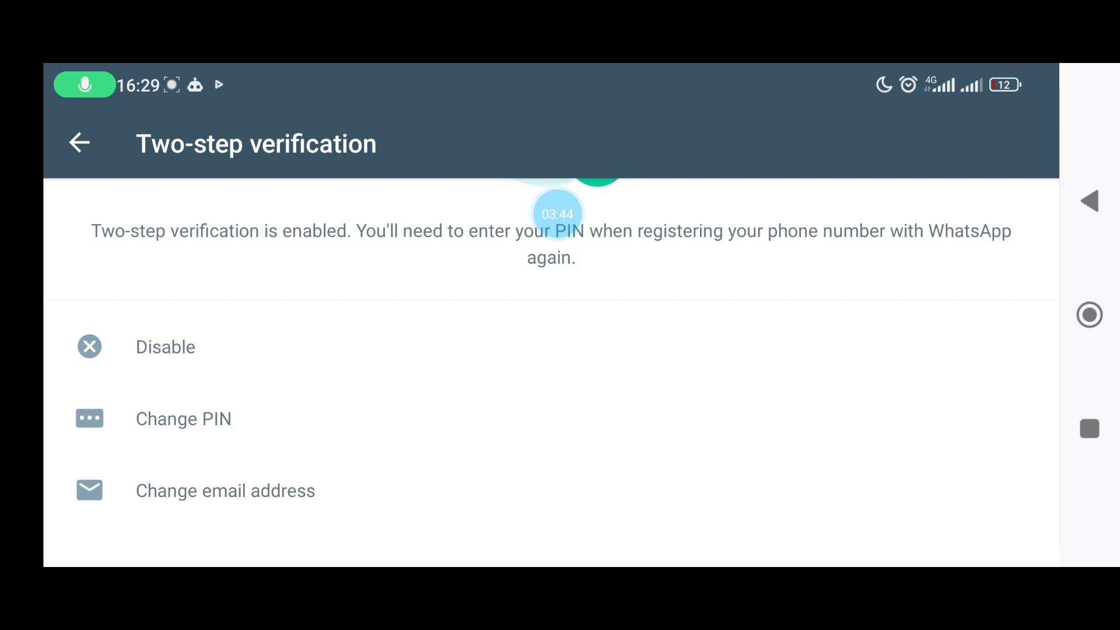
pyautogui.press('Escape')
pyautogui.click(1090, 201)
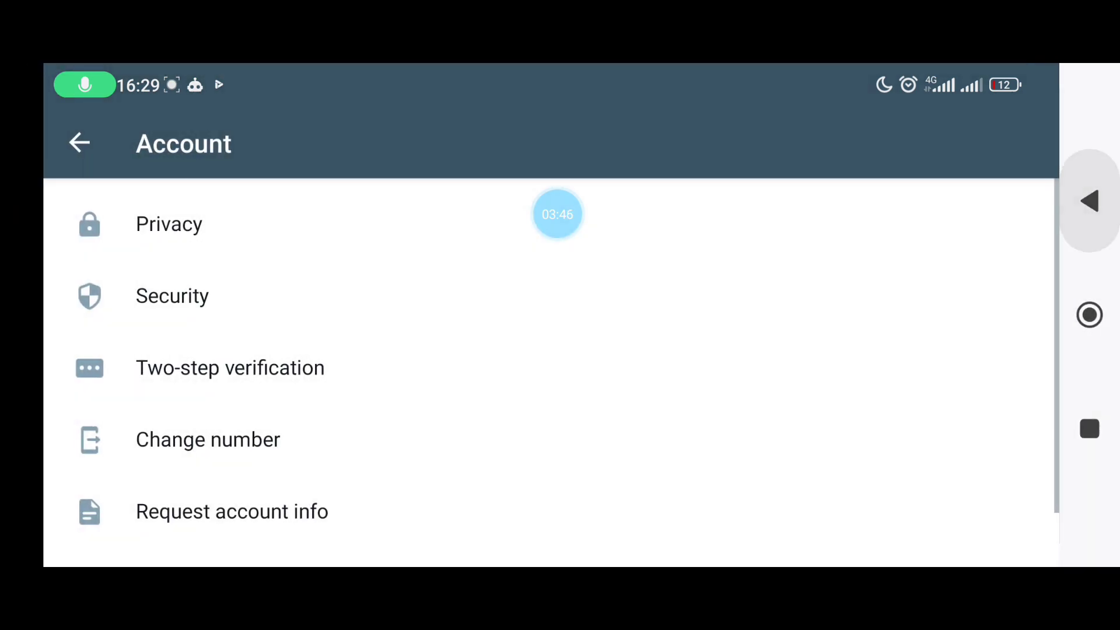
# Step: In Storage and data, set mobile-data media auto-download to No media
pyautogui.scroll(-3, 552, 373)
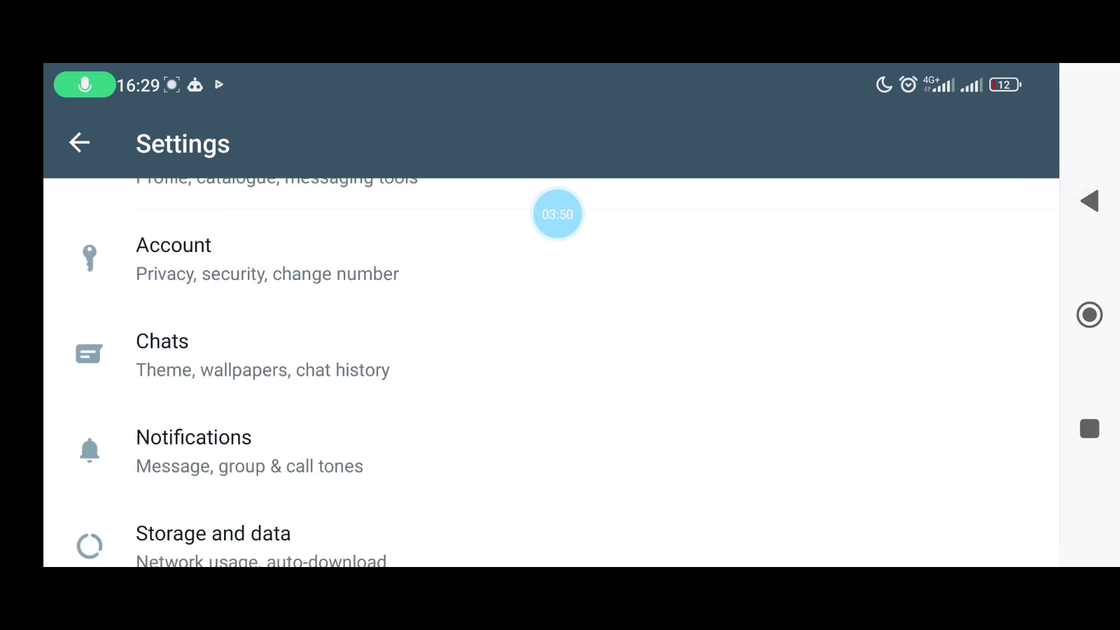
pyautogui.scroll(-5, 551, 373)
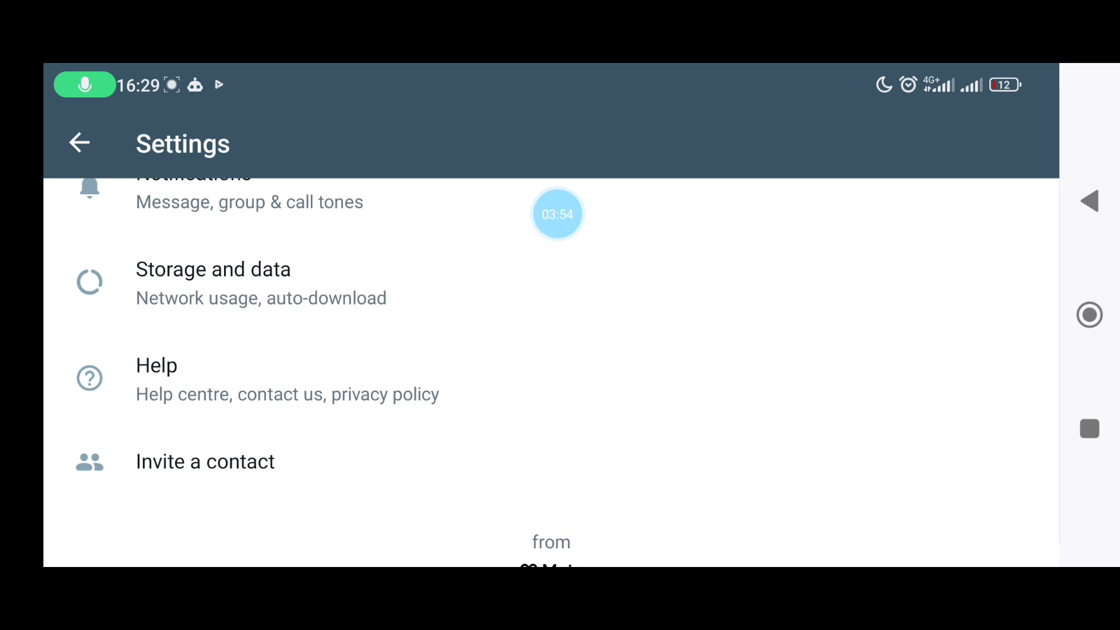
pyautogui.scroll(1, 262, 420)
pyautogui.click(262, 339)
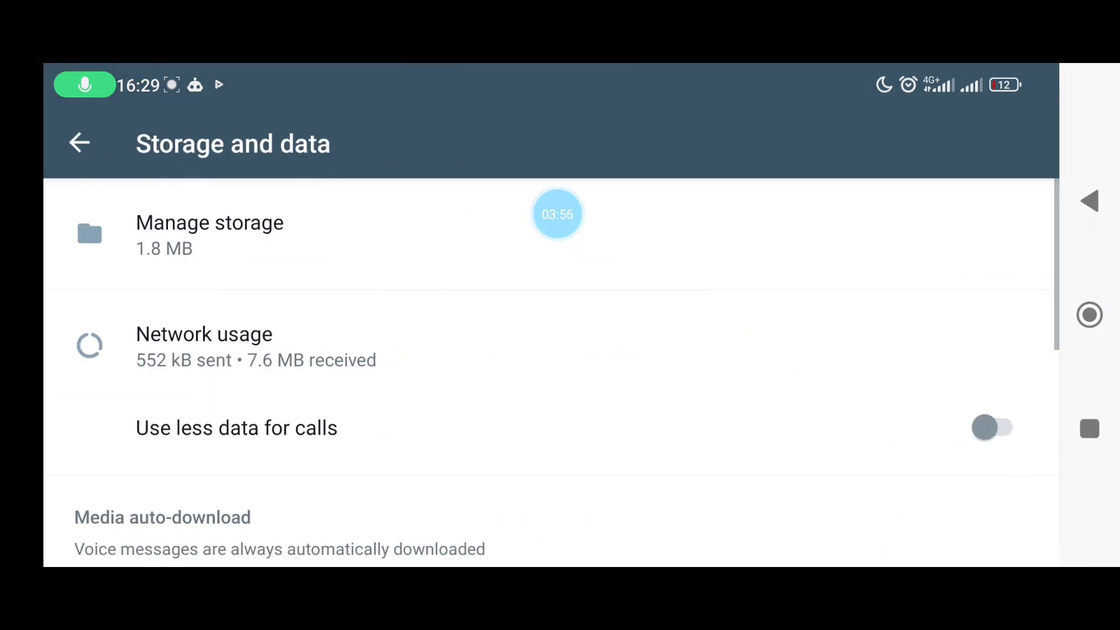
pyautogui.scroll(-5, 551, 373)
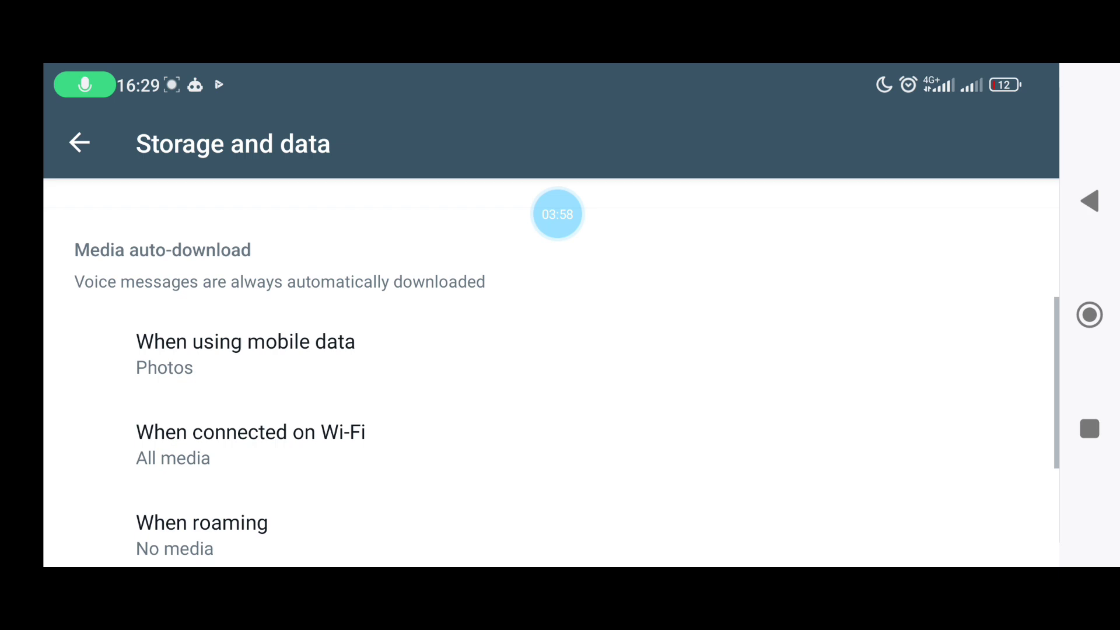
pyautogui.click(193, 350)
pyautogui.click(288, 242)
pyautogui.click(804, 494)
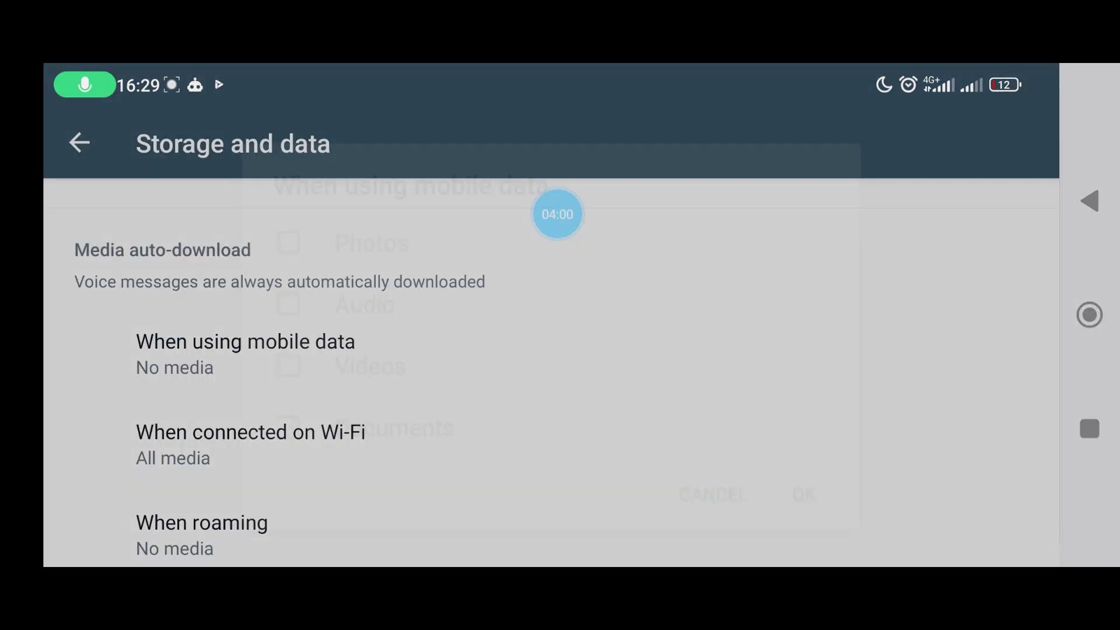
# Step: Uncheck documents, videos, audio and photos for Wi-Fi auto-download, then return to Settings
pyautogui.click(251, 444)
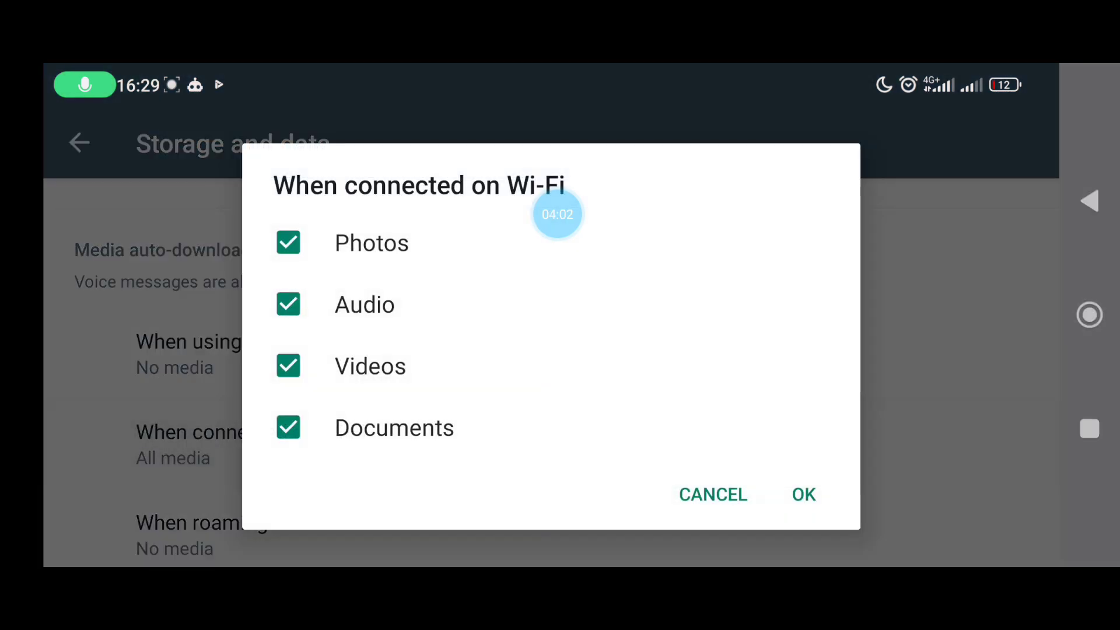
pyautogui.click(288, 428)
pyautogui.click(288, 366)
pyautogui.click(288, 304)
pyautogui.click(288, 242)
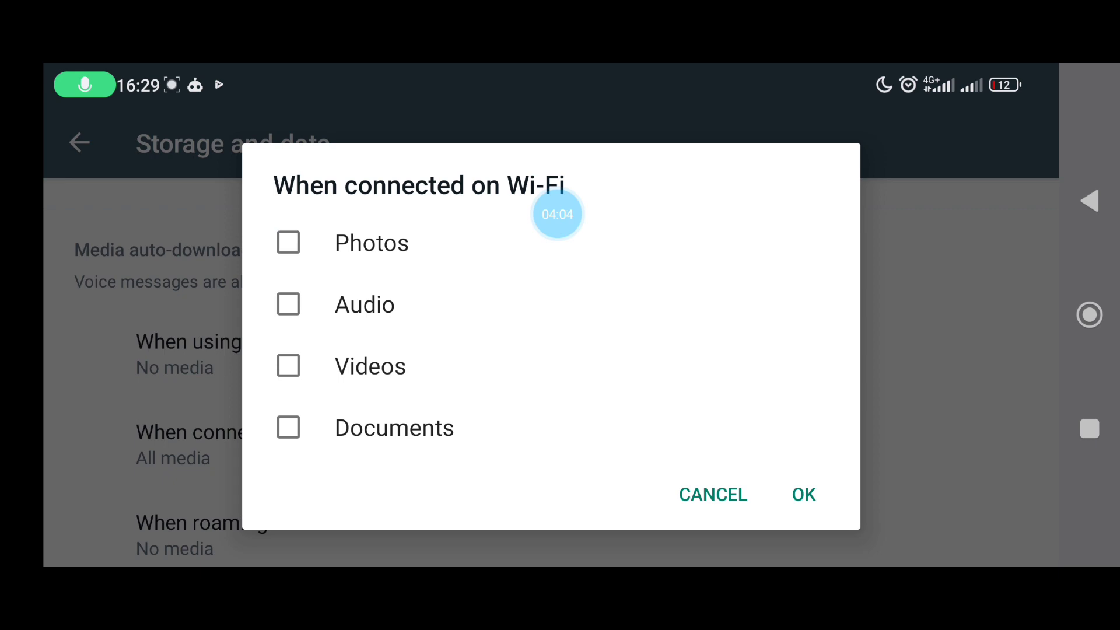
pyautogui.click(804, 494)
pyautogui.click(1089, 201)
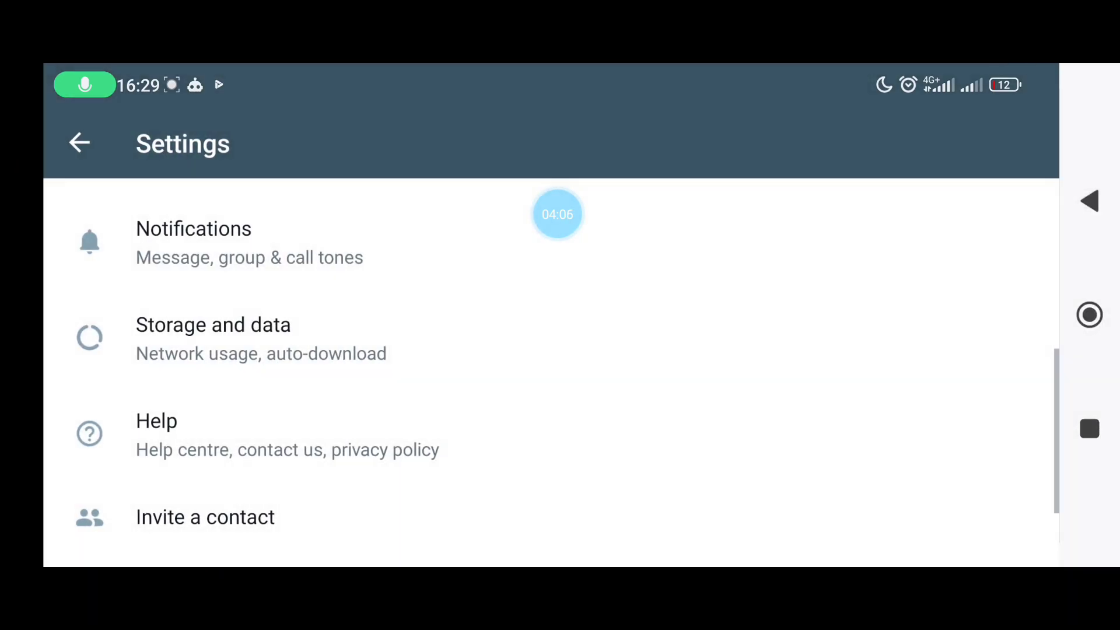
pyautogui.scroll(-3, 551, 373)
pyautogui.scroll(10, 552, 374)
pyautogui.scroll(-4, 551, 374)
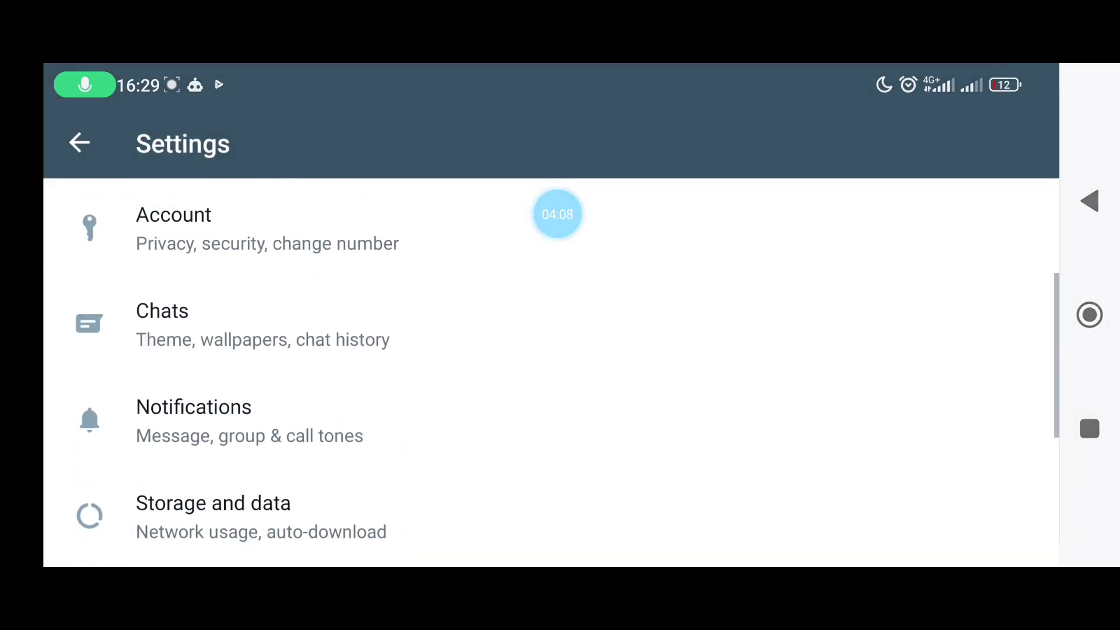
pyautogui.scroll(3, 552, 373)
pyautogui.click(150, 237)
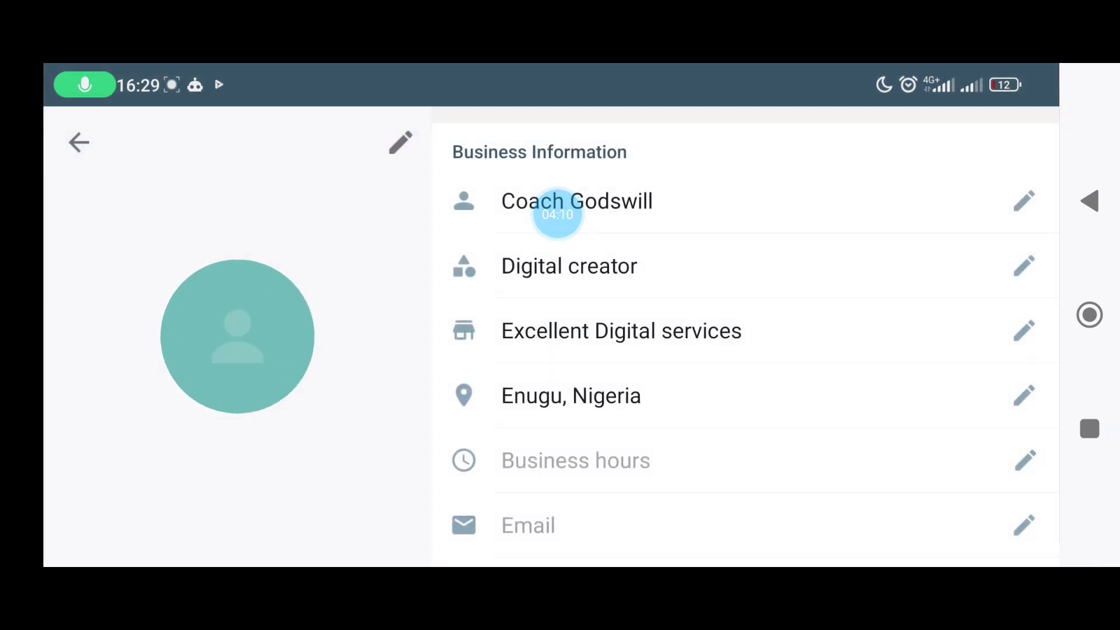
pyautogui.click(238, 337)
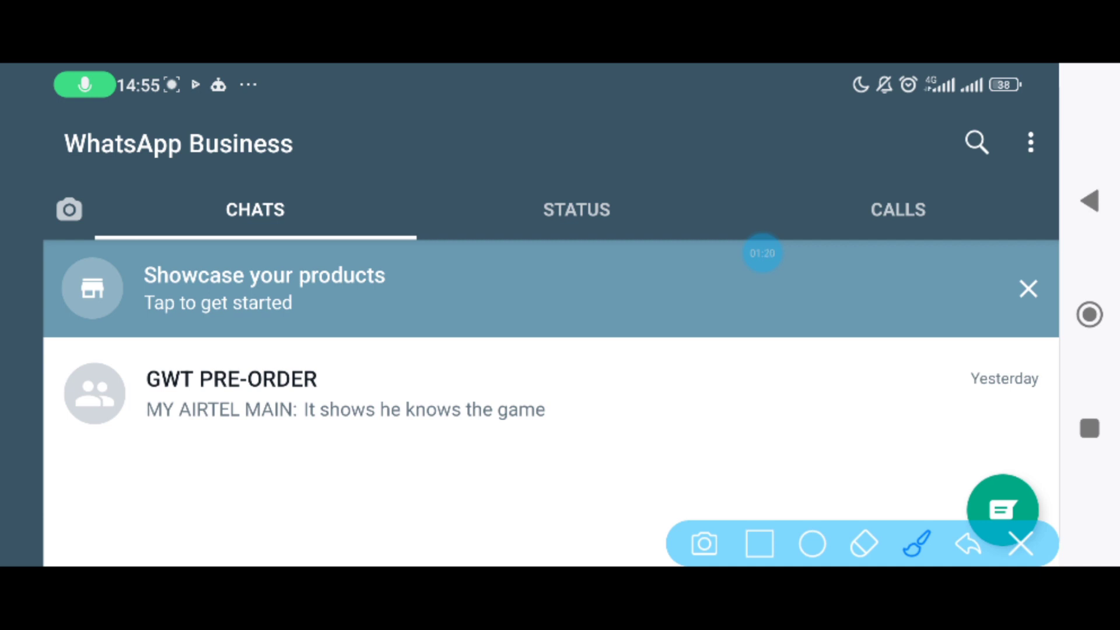
# Step: Open the Catalogue manager through Settings > Business tools
pyautogui.moveTo(77, 251)
pyautogui.mouseDown()
pyautogui.moveTo(73, 259)
pyautogui.moveTo(359, 339)
pyautogui.moveTo(390, 236)
pyautogui.moveTo(65, 277)
pyautogui.mouseUp()
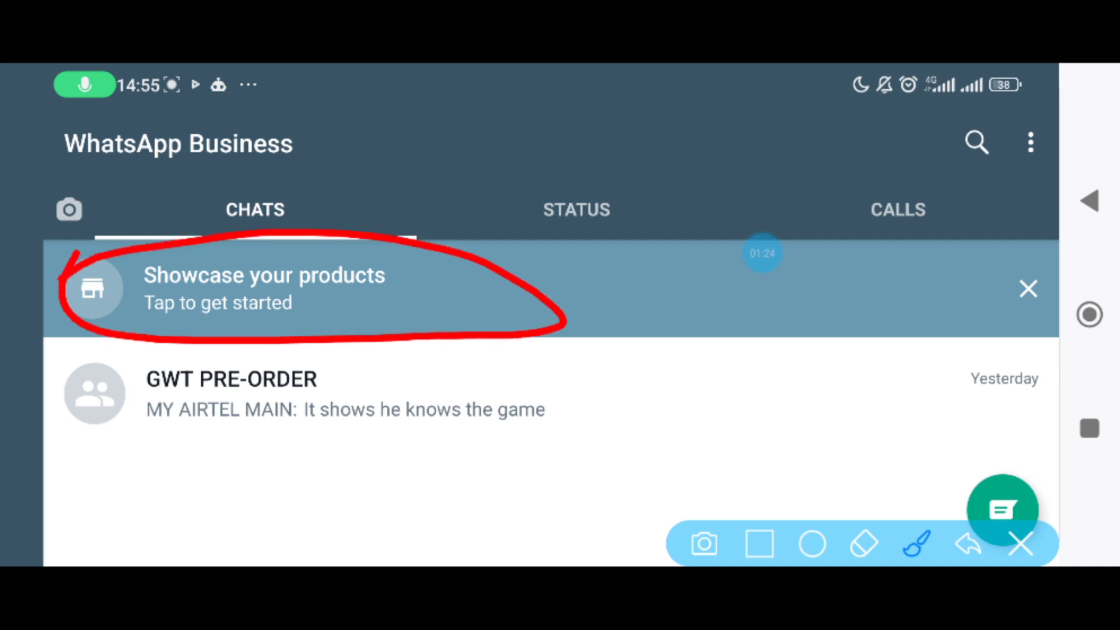
pyautogui.click(1021, 543)
pyautogui.click(263, 289)
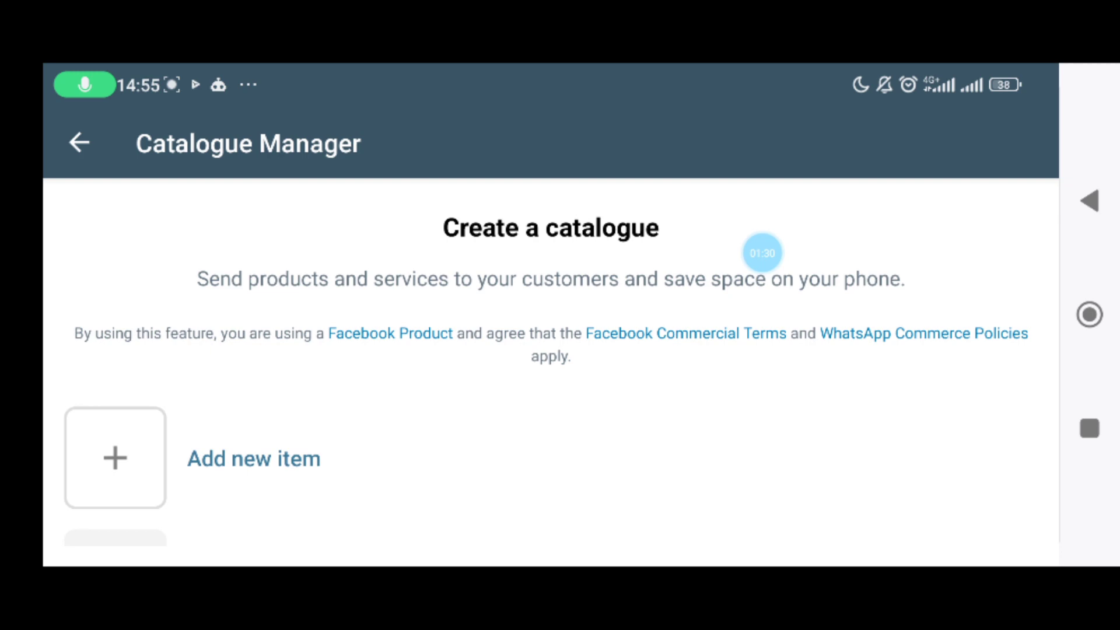
pyautogui.click(79, 143)
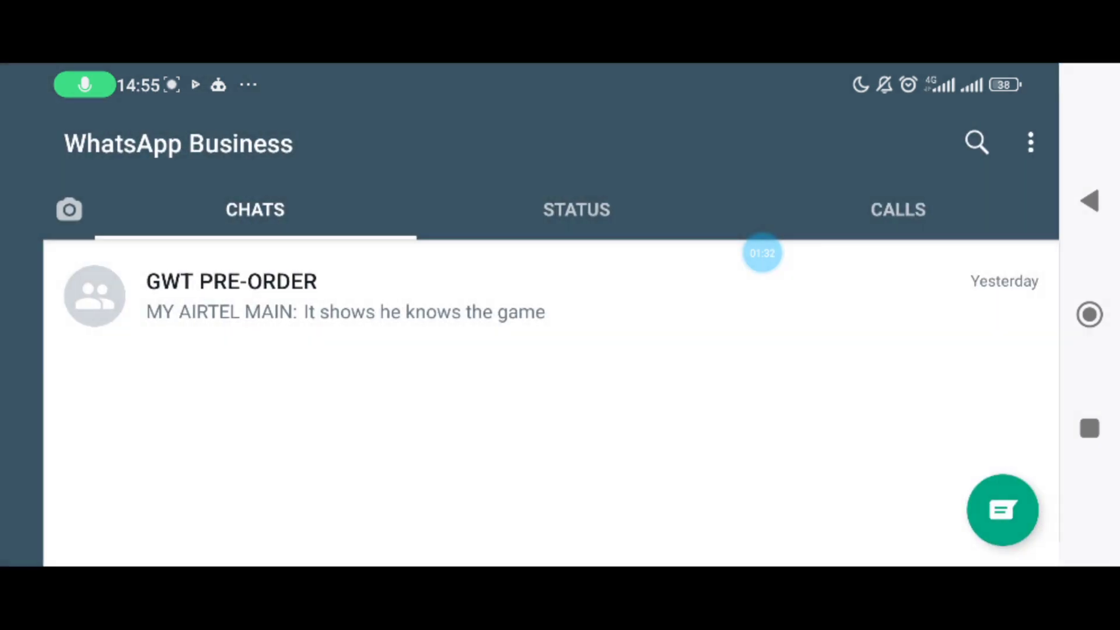
pyautogui.click(1030, 143)
pyautogui.click(913, 512)
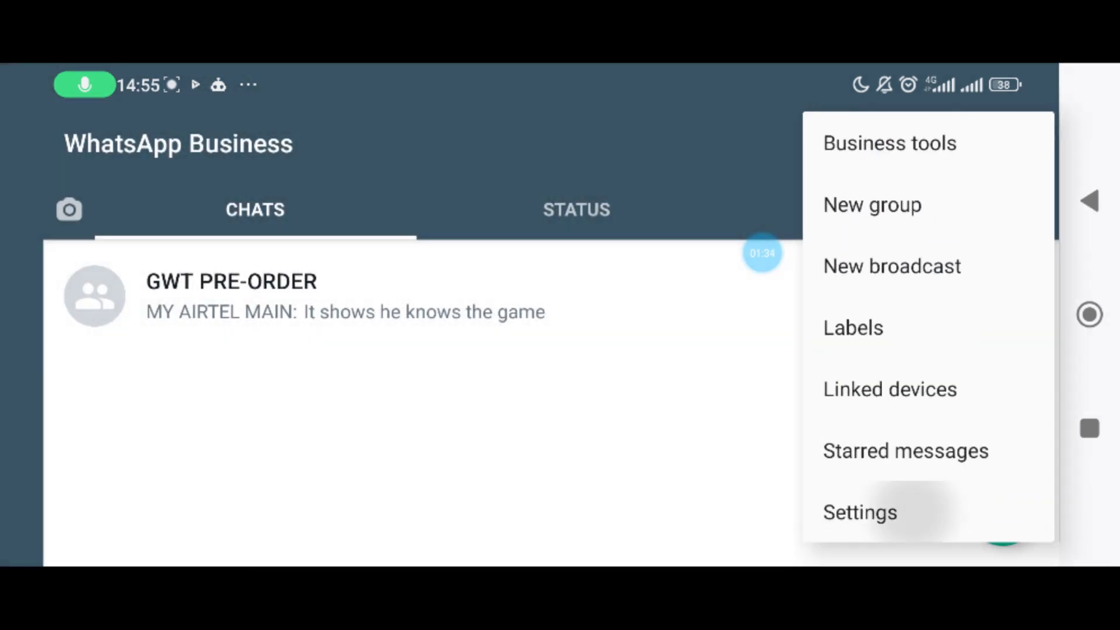
pyautogui.click(202, 356)
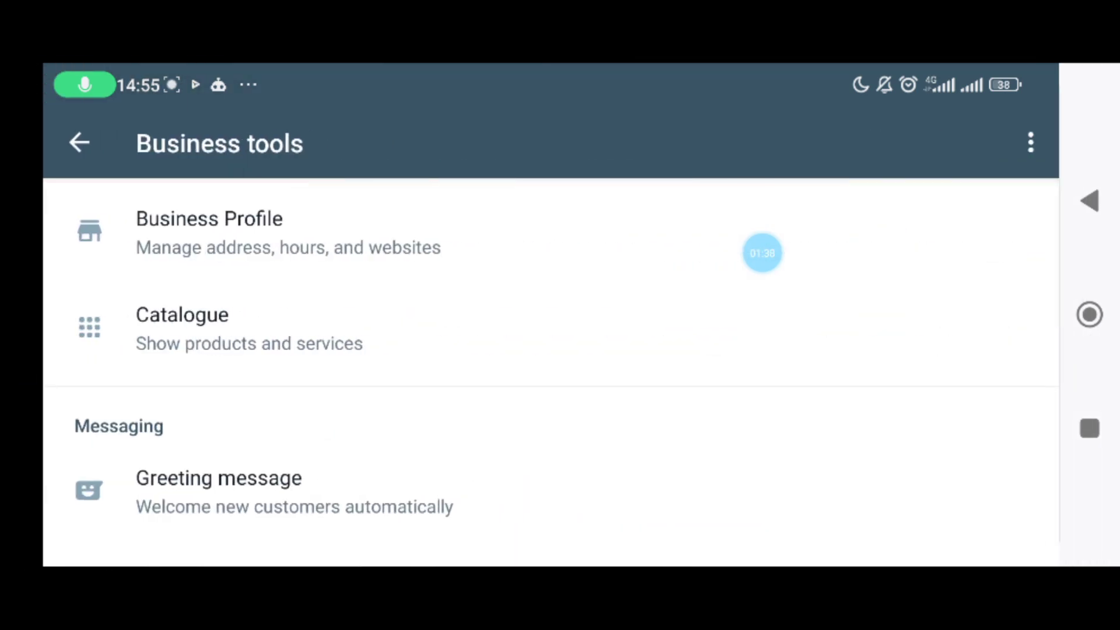
pyautogui.click(182, 328)
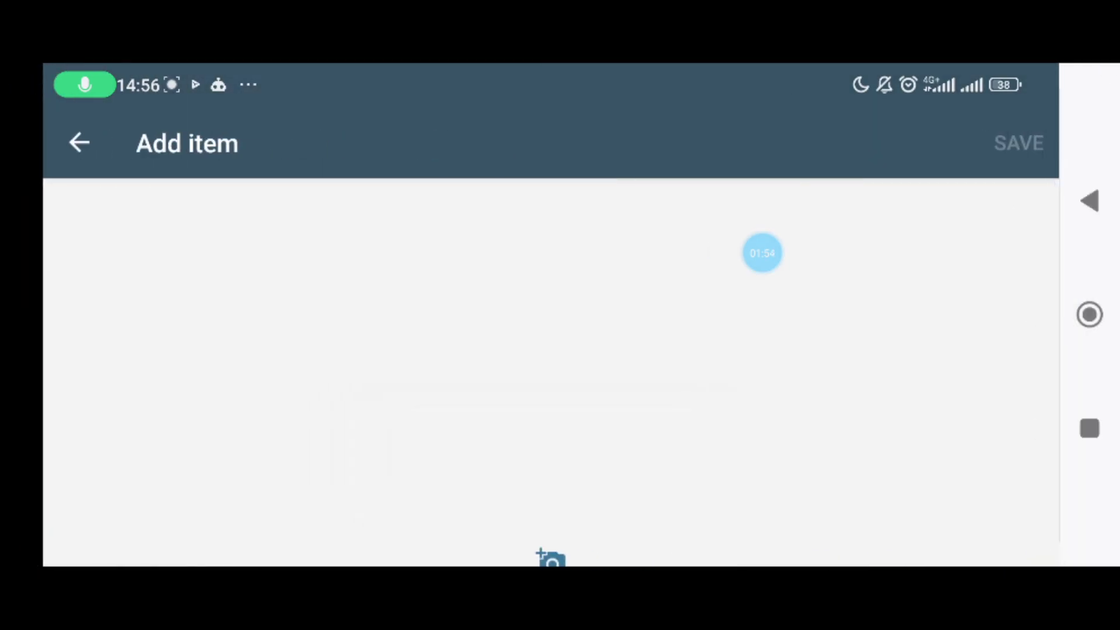
# Step: Attach the ST.BLAISE EXCHANGE, WEBSITE DESIGN and AFFILIATE MARKETING flyers from the gallery's image album
pyautogui.scroll(-5, 551, 373)
pyautogui.scroll(-5, 551, 374)
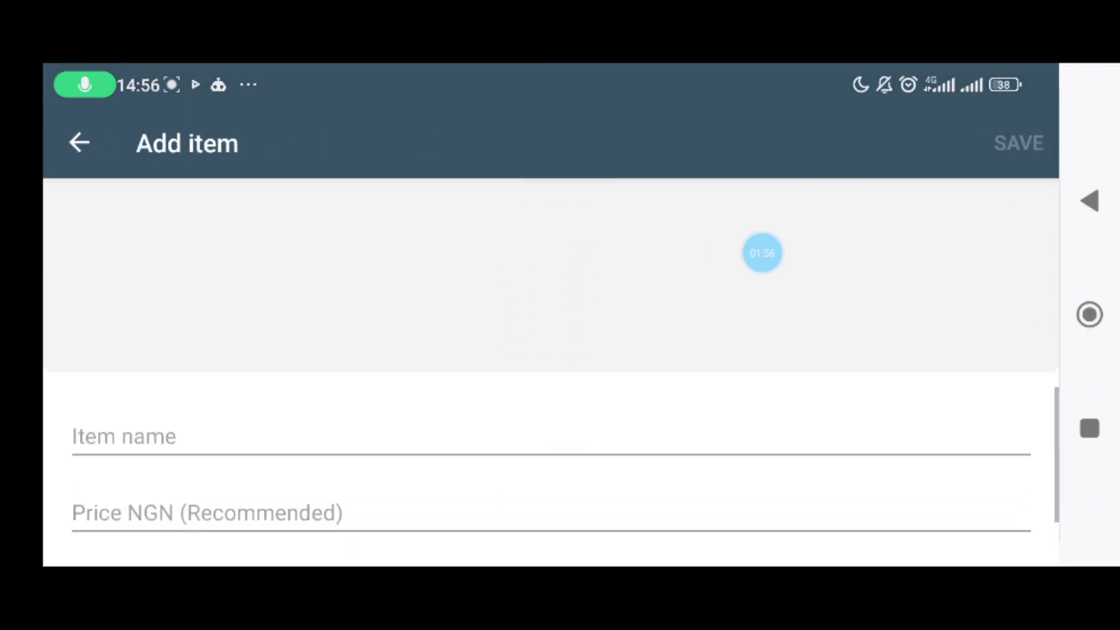
pyautogui.scroll(5, 551, 373)
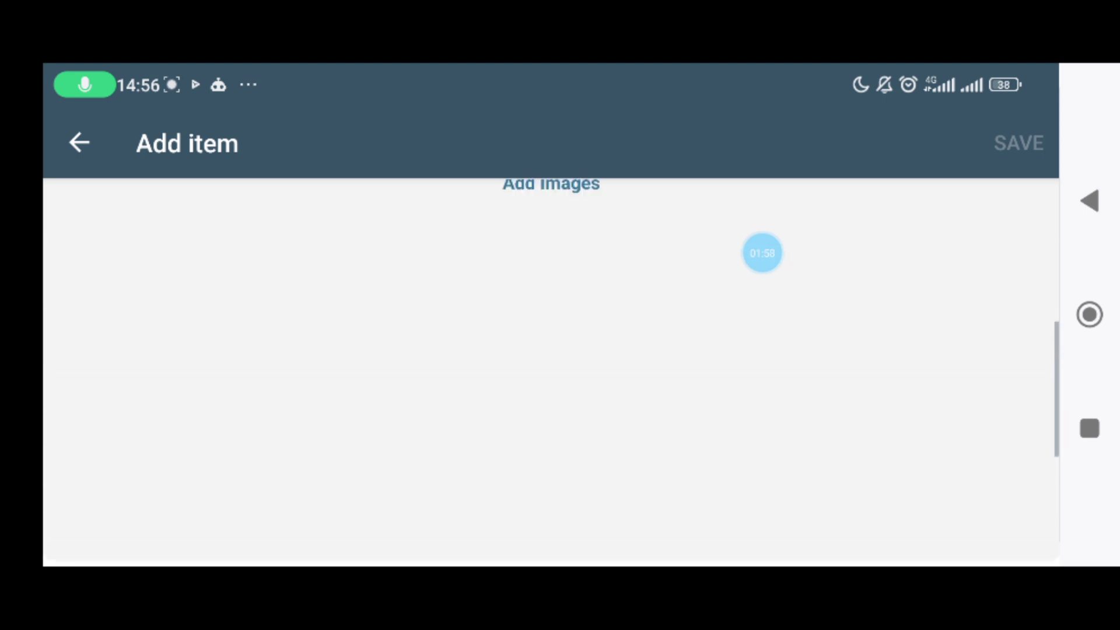
pyautogui.click(552, 367)
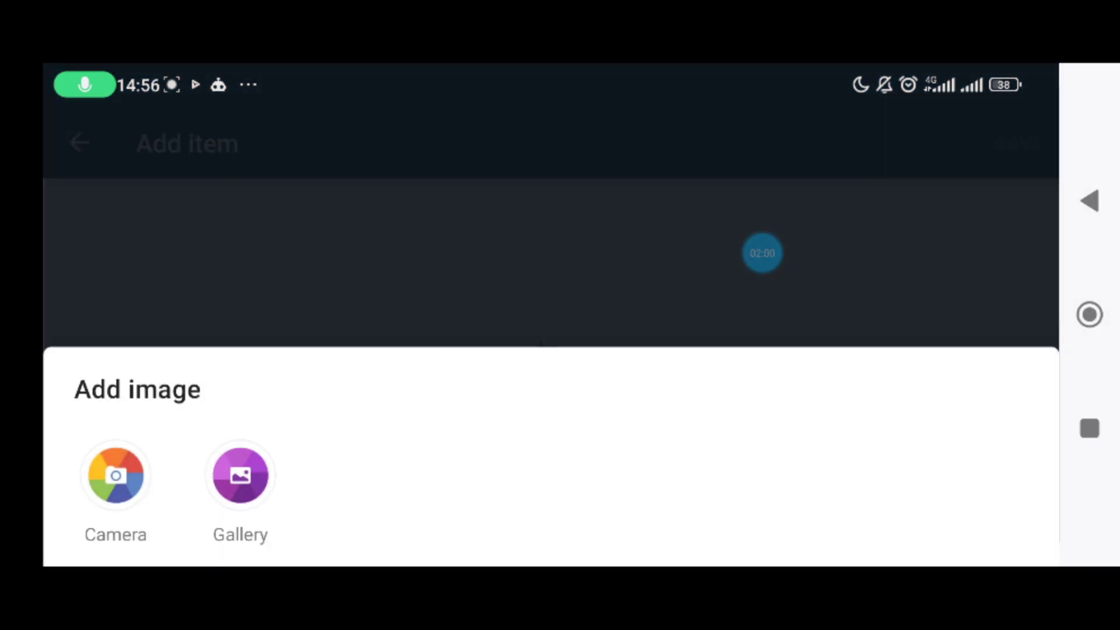
pyautogui.click(240, 476)
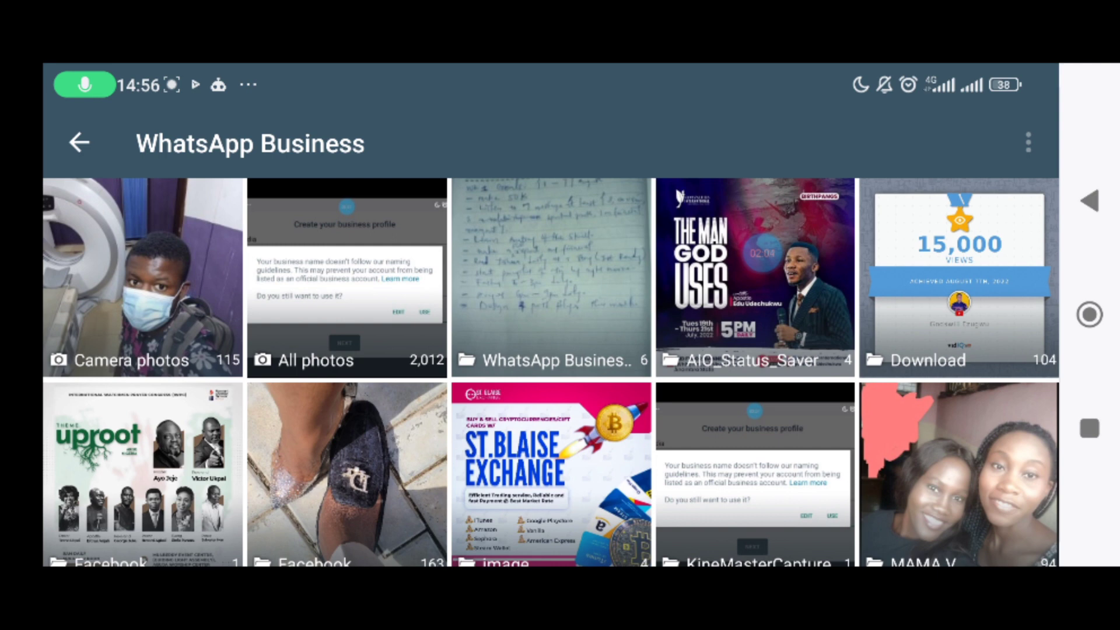
pyautogui.scroll(-3, 551, 373)
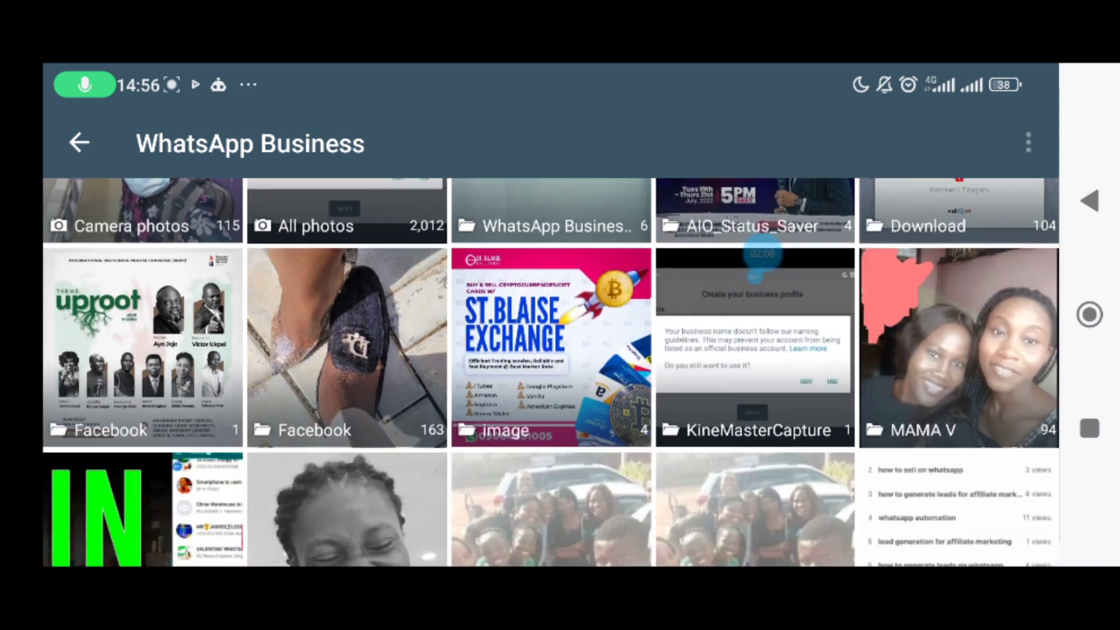
pyautogui.click(551, 344)
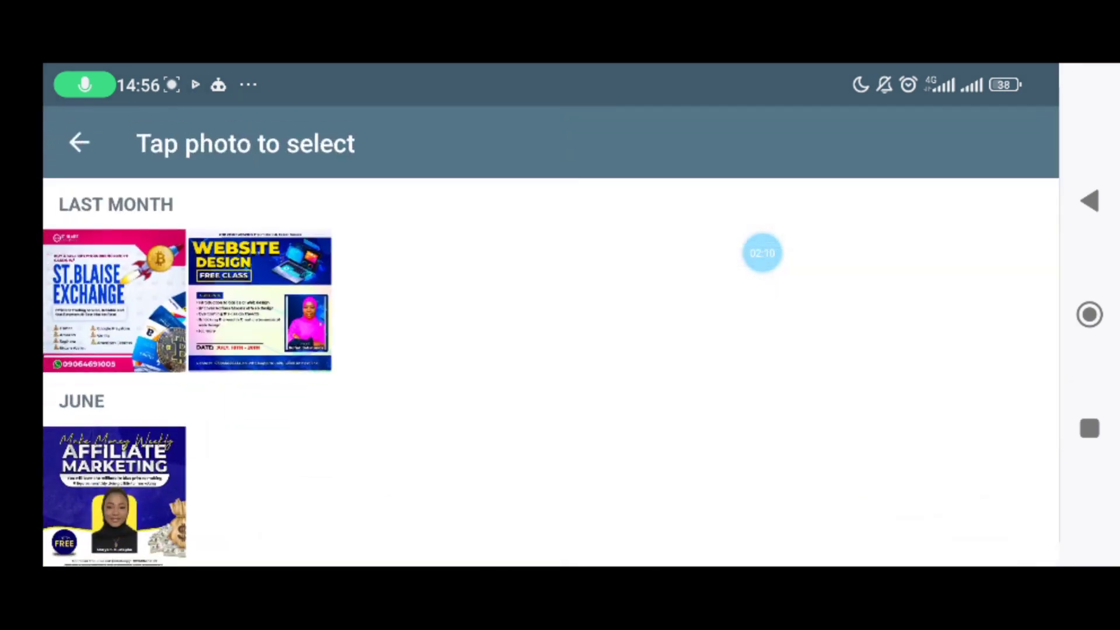
pyautogui.click(115, 301)
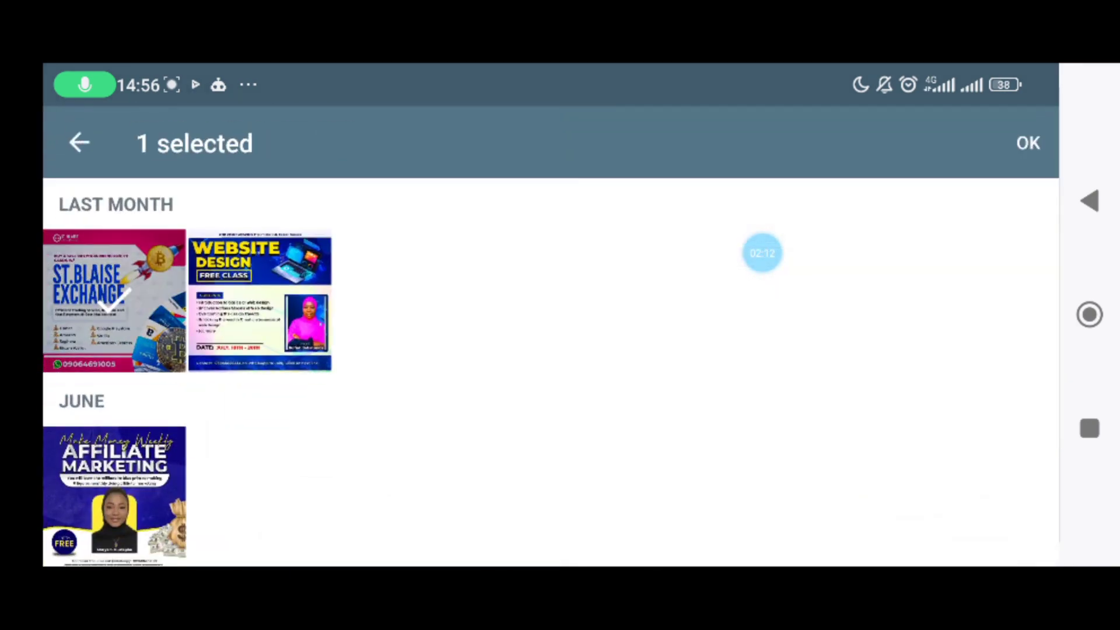
pyautogui.click(259, 300)
pyautogui.click(115, 496)
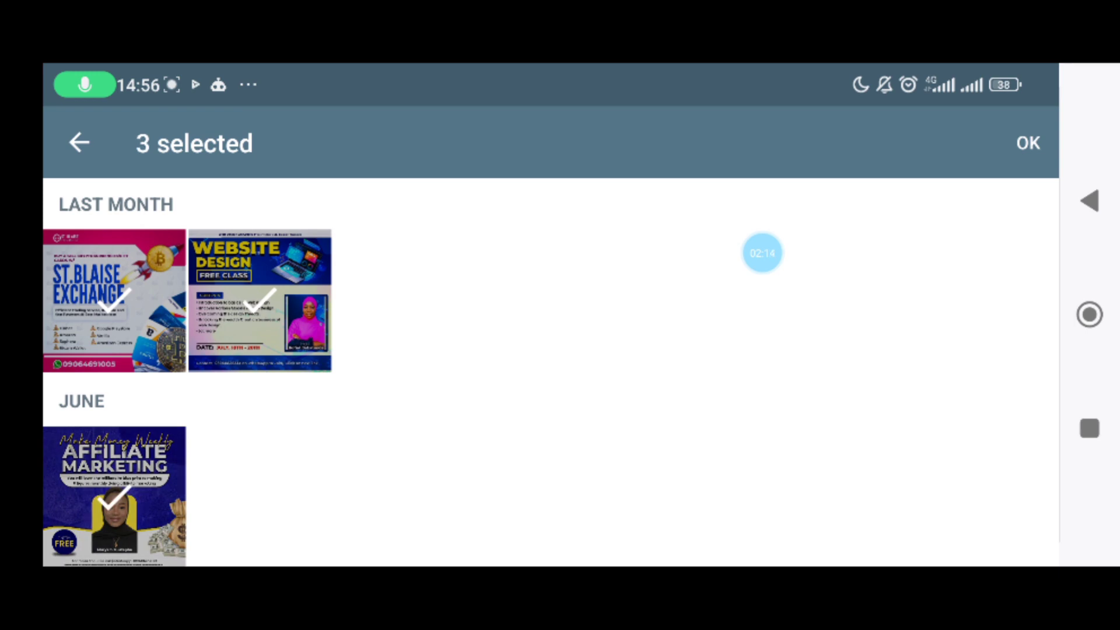
pyautogui.click(1028, 143)
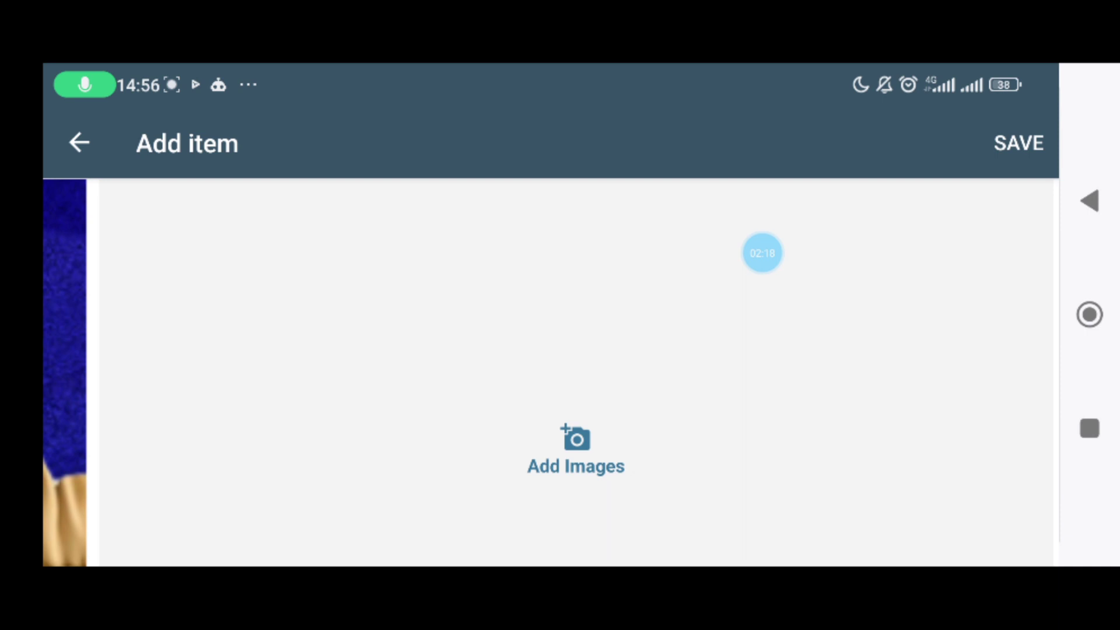
# Step: Enter SOCIAL MEDIA FLYER as the new catalogue item's name
pyautogui.scroll(-5, 551, 373)
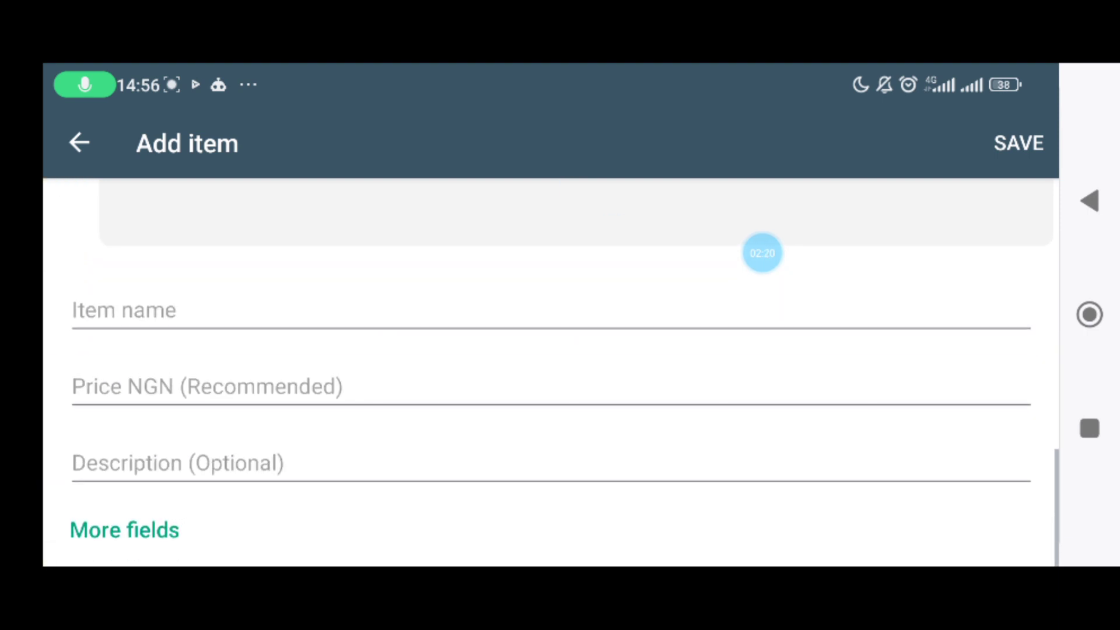
pyautogui.click(548, 312)
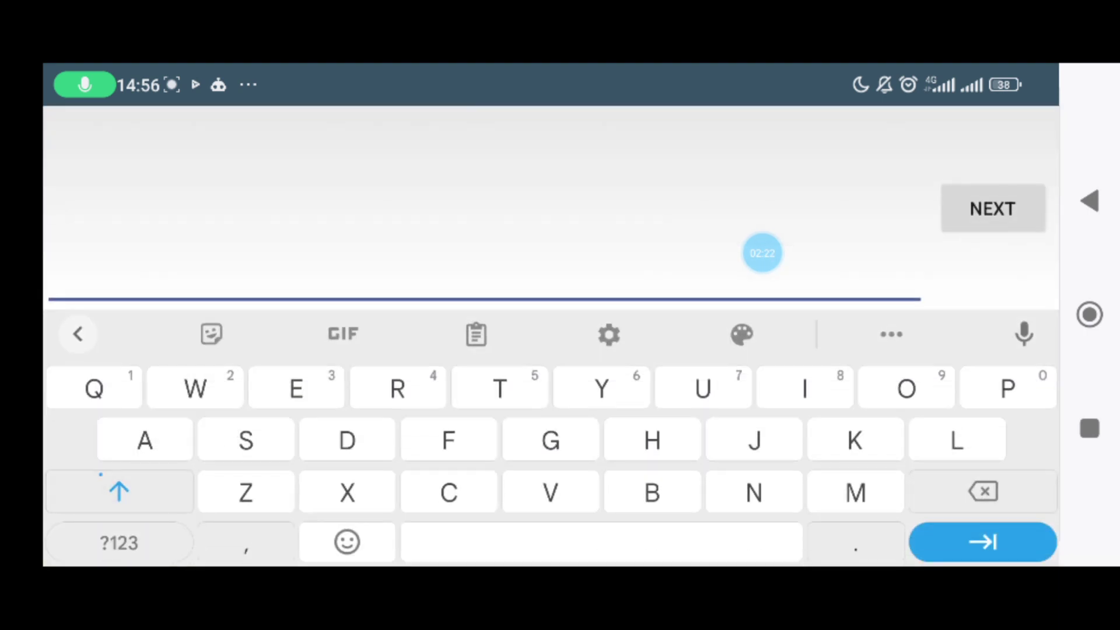
pyautogui.write('SOCIAL ')
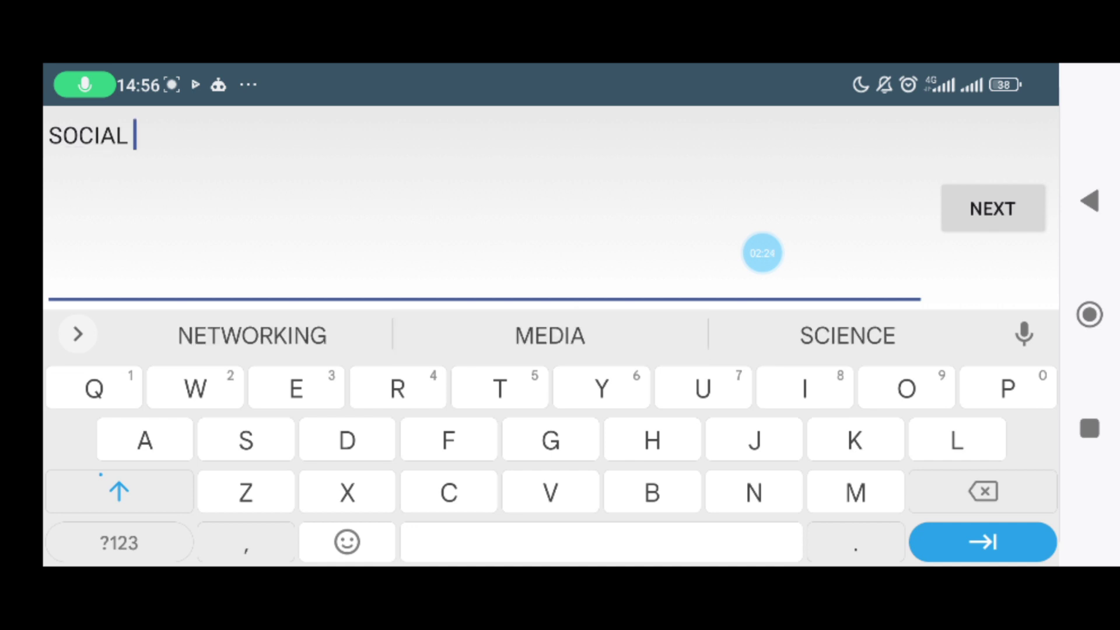
pyautogui.write('MEDIA FL')
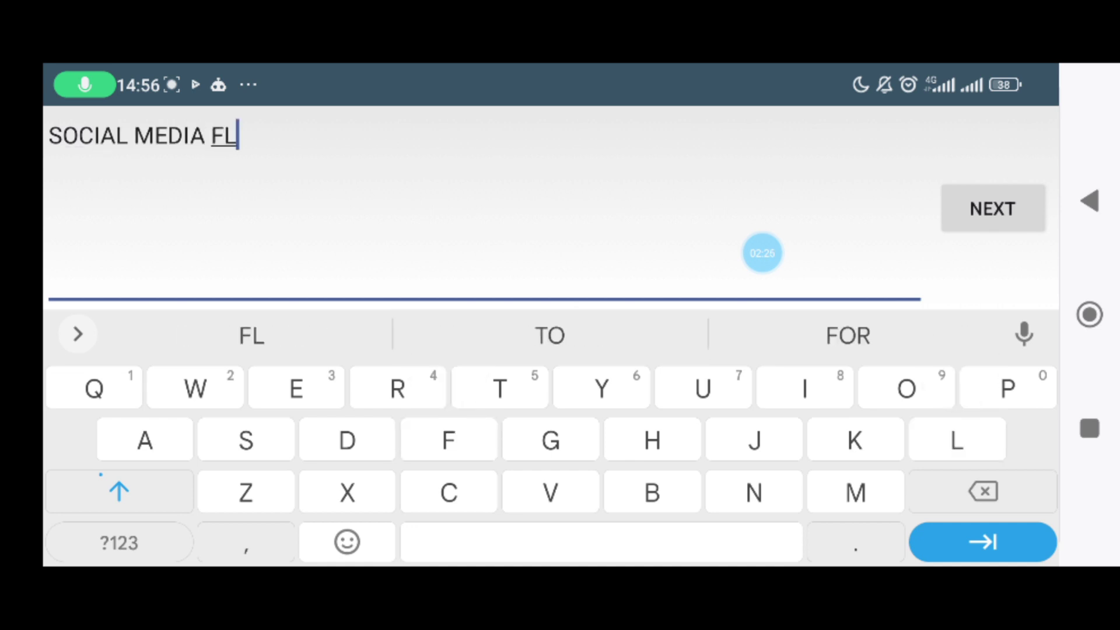
pyautogui.write('YER')
pyautogui.press('Tab')
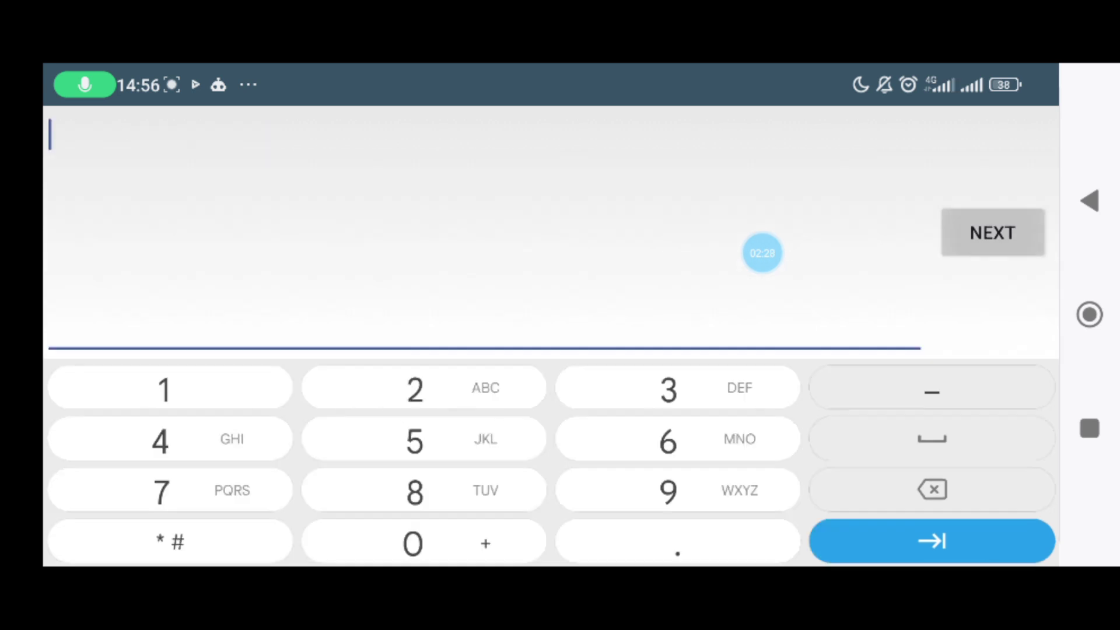
pyautogui.press('Escape')
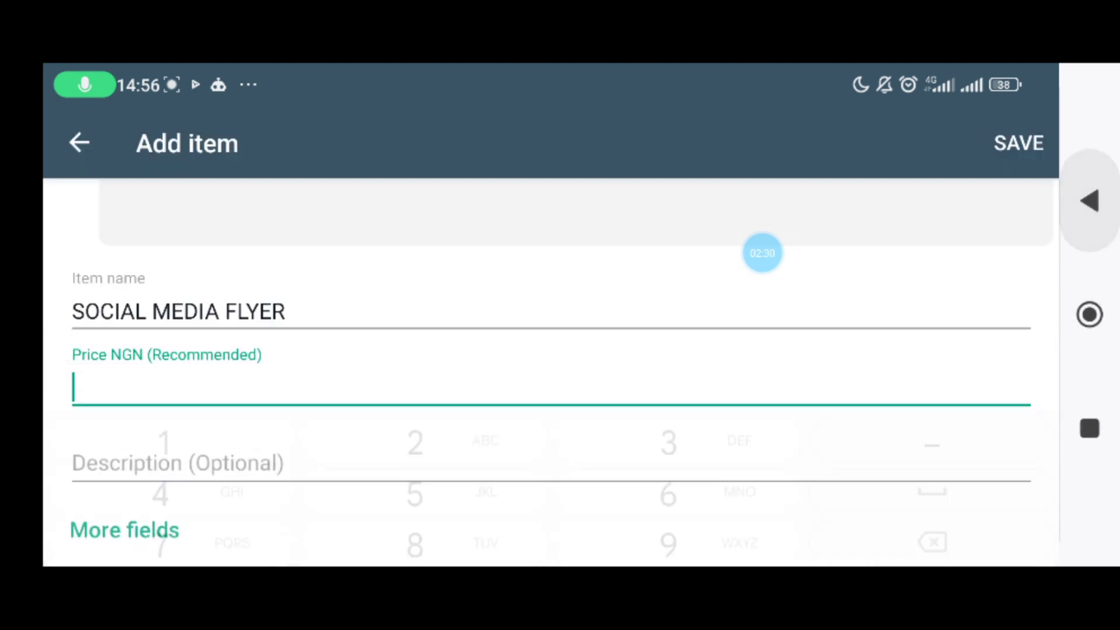
# Step: Enter the price 5000 with an N prefix, making it N5000
pyautogui.click(350, 388)
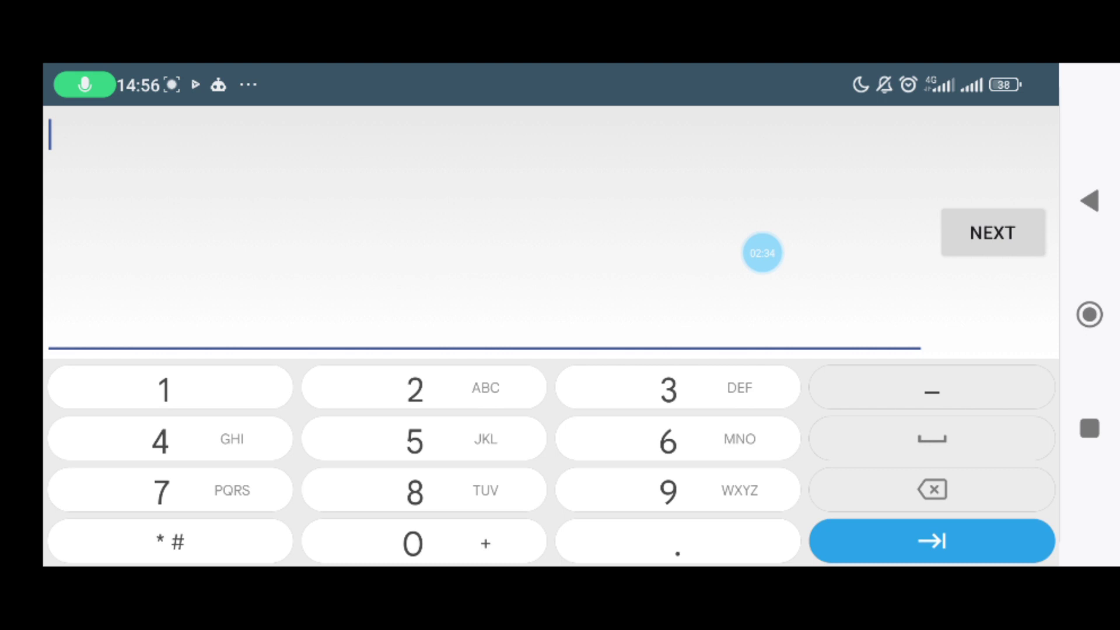
pyautogui.write('5000')
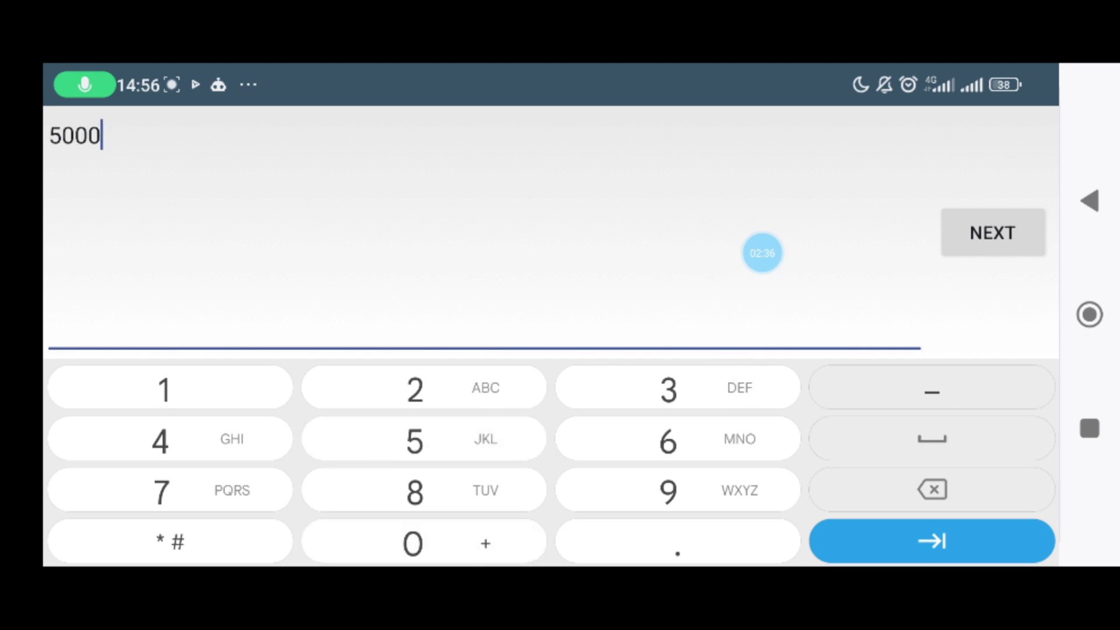
pyautogui.click(50, 135)
pyautogui.click(169, 541)
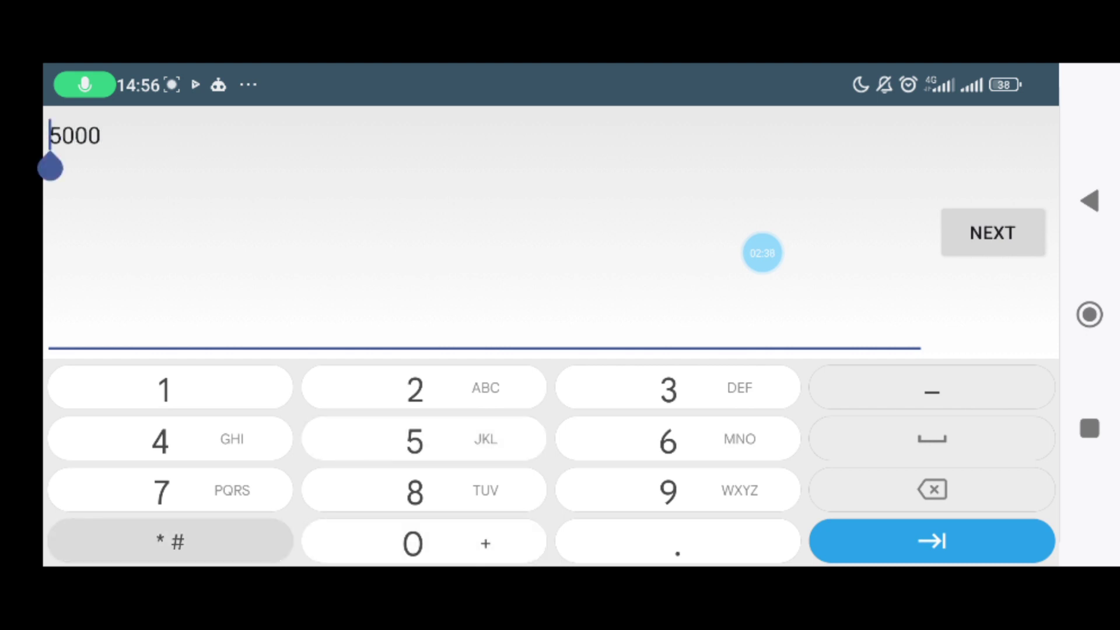
pyautogui.write('N')
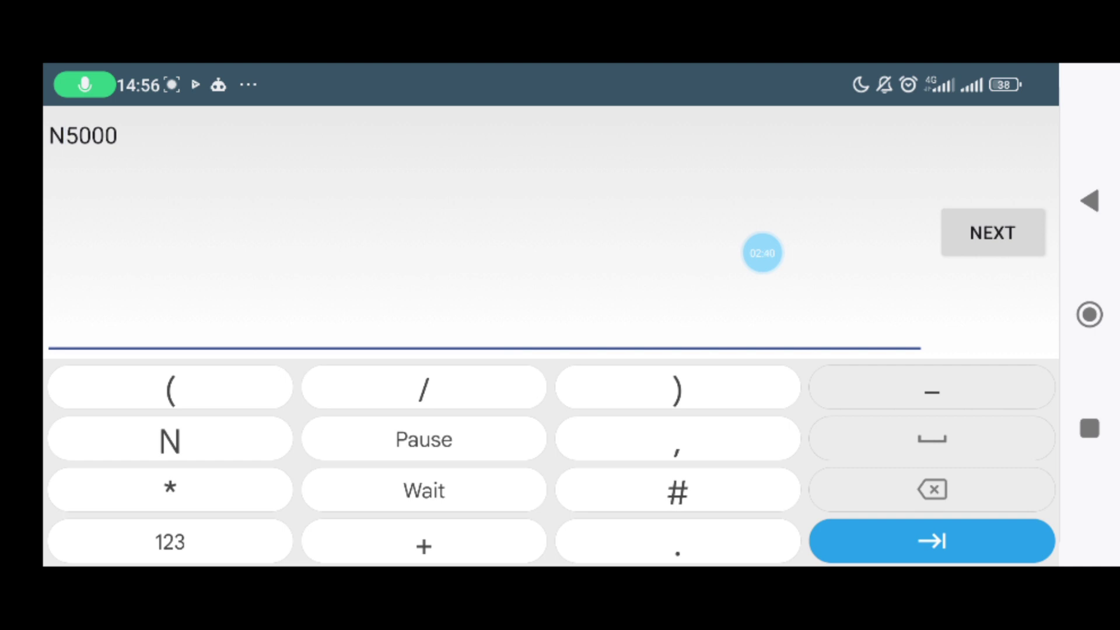
pyautogui.click(992, 233)
pyautogui.click(992, 208)
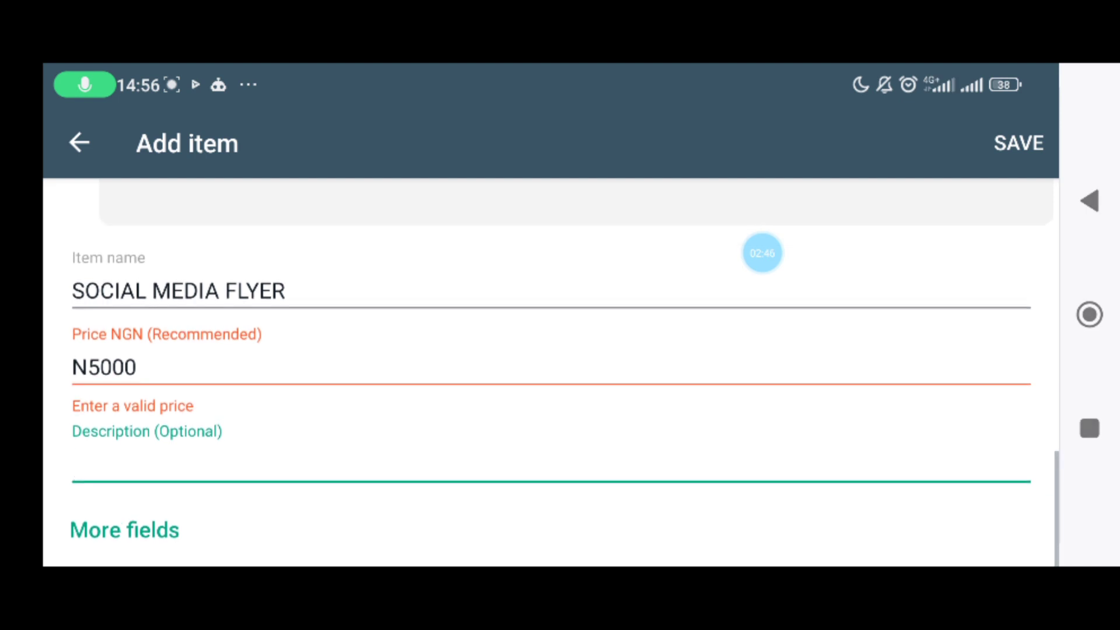
# Step: Dismiss the Couldn't save error message
pyautogui.scroll(1, 551, 374)
pyautogui.scroll(5, 551, 373)
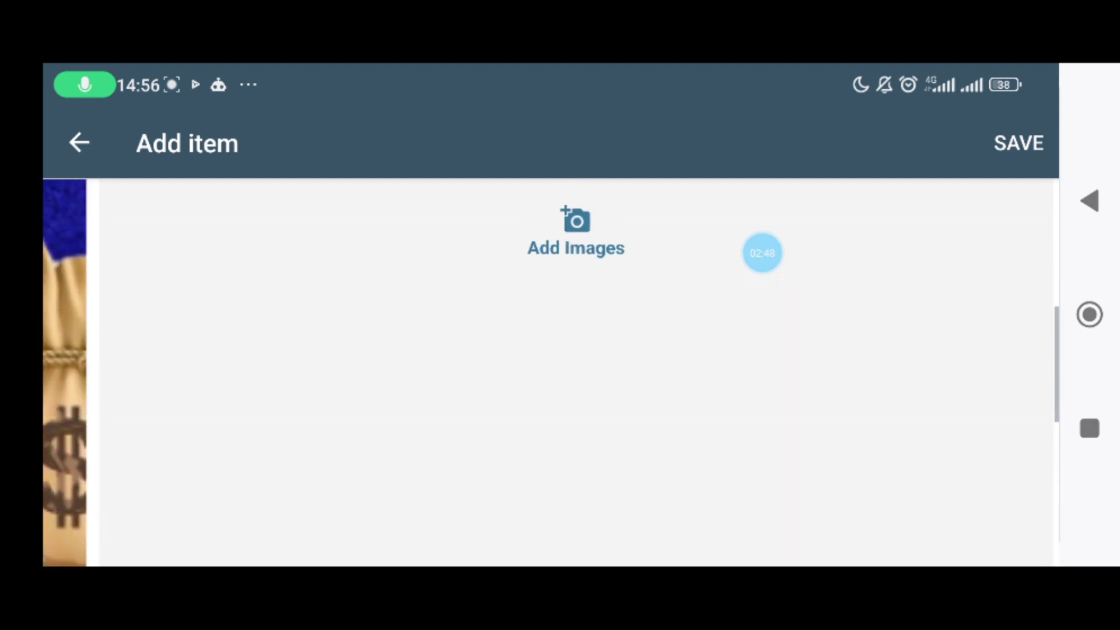
pyautogui.hscroll(-5, 525, 373)
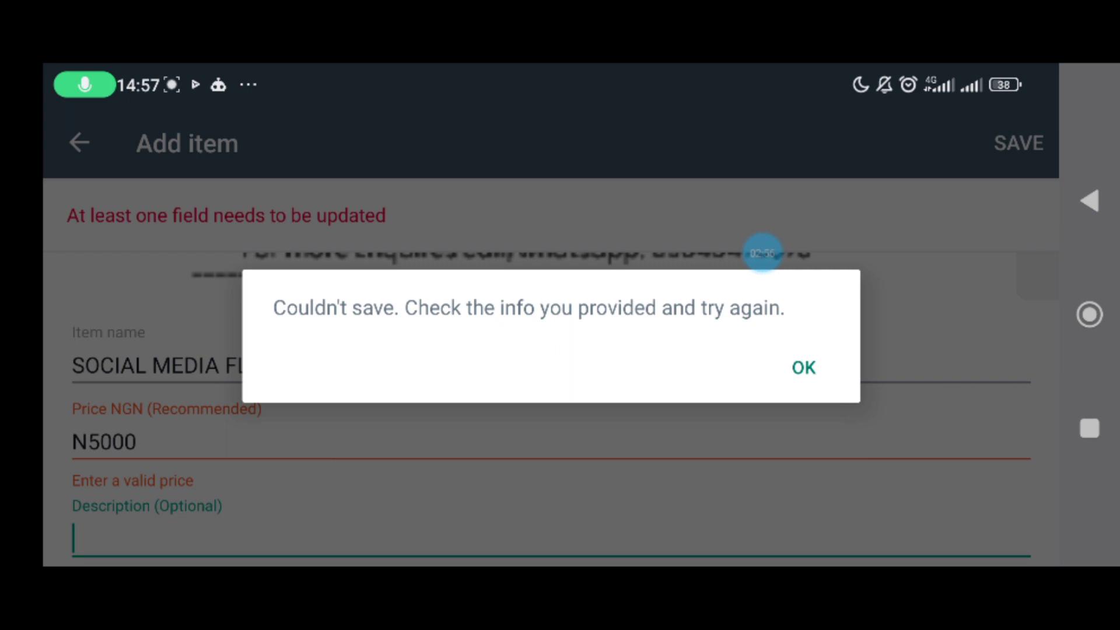
pyautogui.press('Escape')
# Step: Write the description 'Quality social media flyer', using keyboard suggestions to fix and complete words
pyautogui.scroll(3, 566, 406)
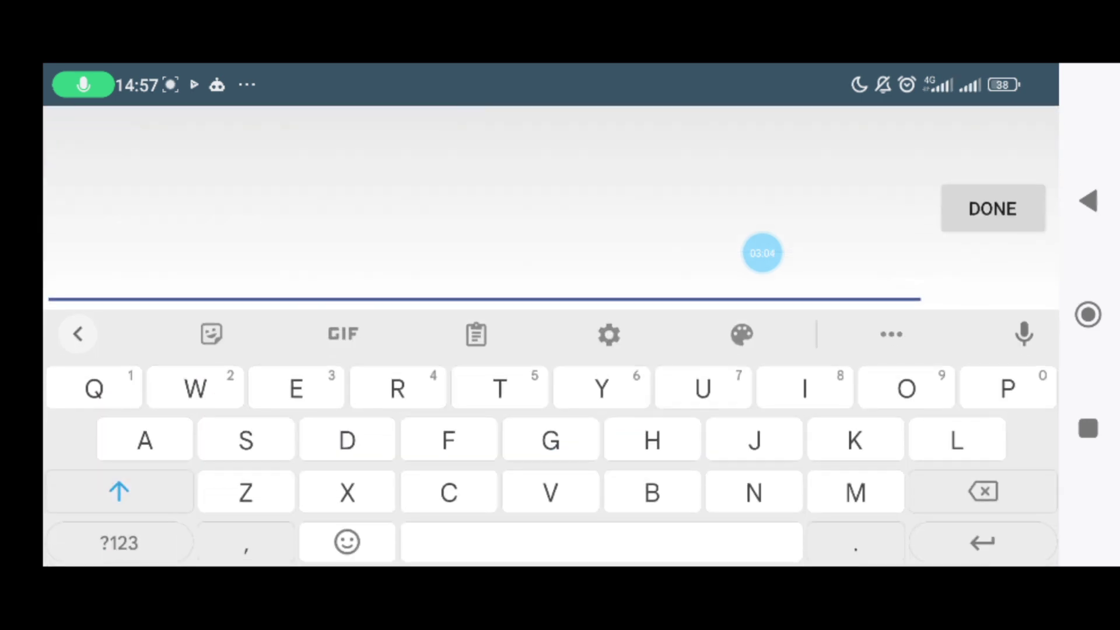
pyautogui.write('Quality ')
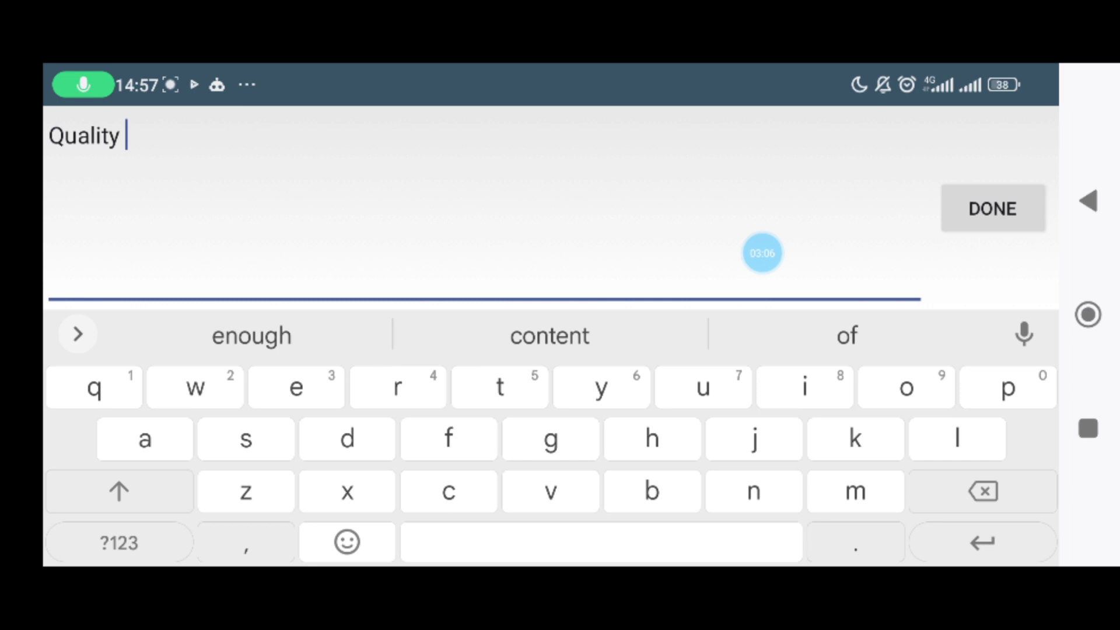
pyautogui.write('soaci')
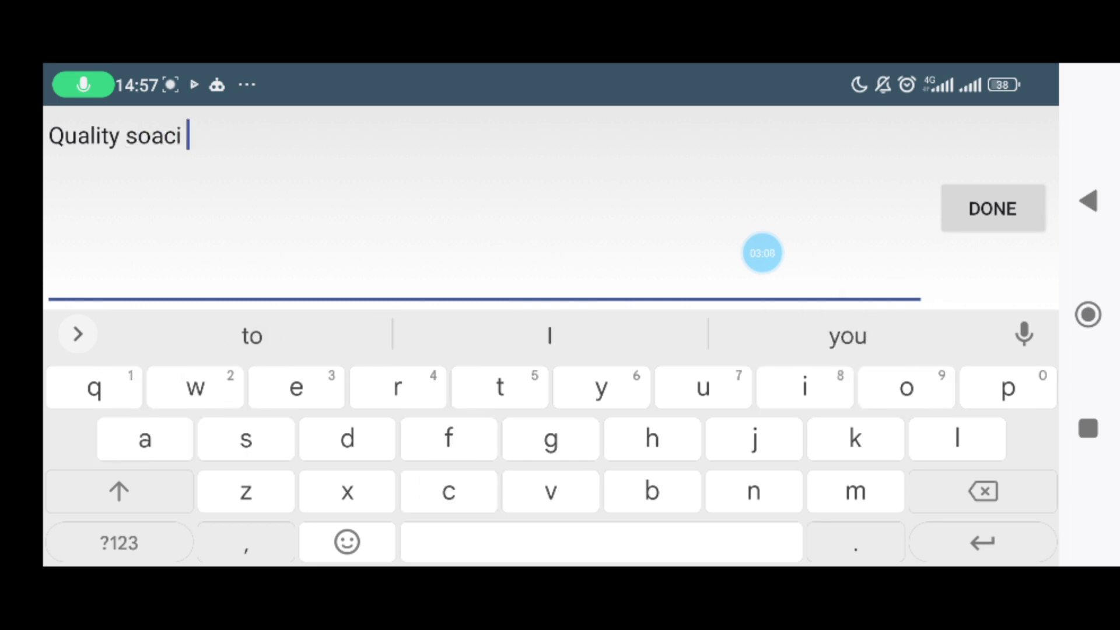
pyautogui.press('BackSpace')
pyautogui.press('BackSpace')
pyautogui.press('BackSpace')
pyautogui.press('BackSpace')
pyautogui.write('cai')
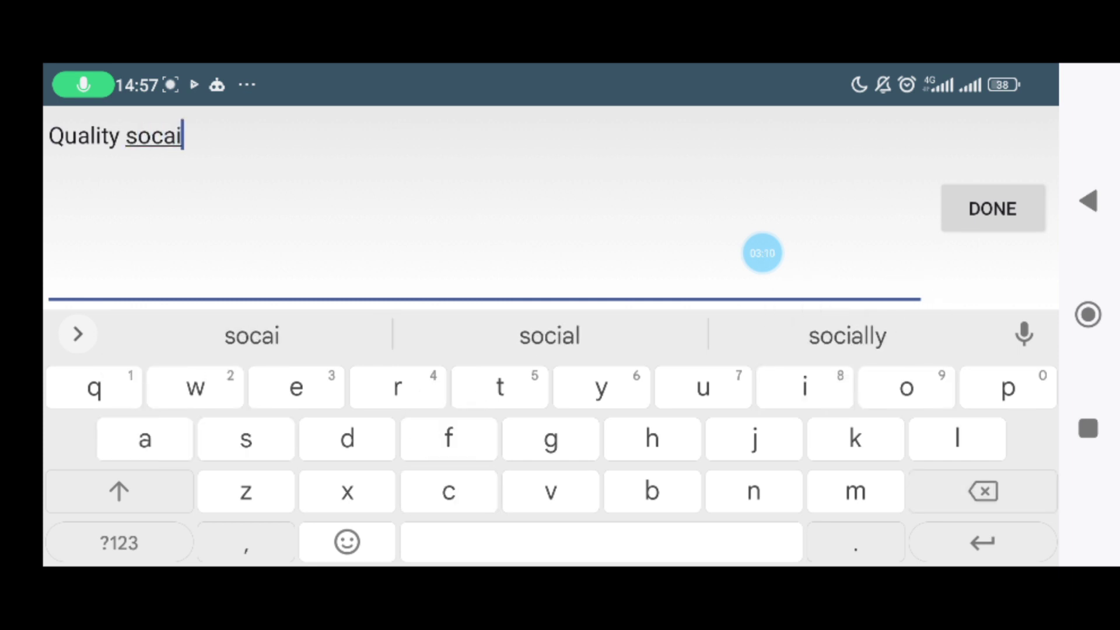
pyautogui.click(550, 336)
pyautogui.write('m')
pyautogui.click(550, 336)
pyautogui.write('fl')
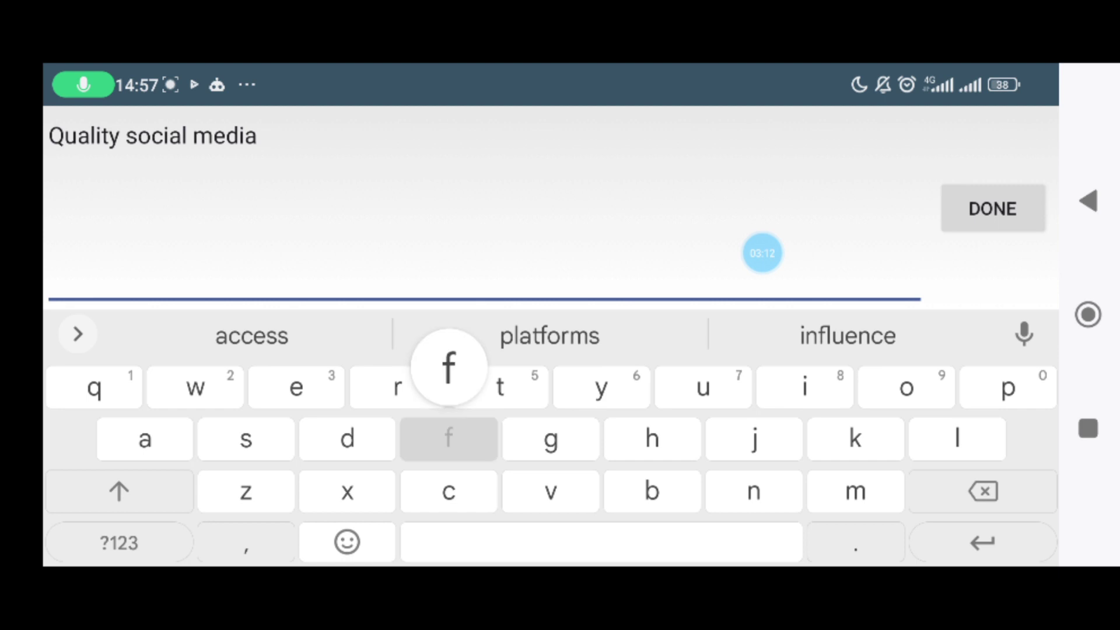
pyautogui.write('ye')
pyautogui.click(550, 336)
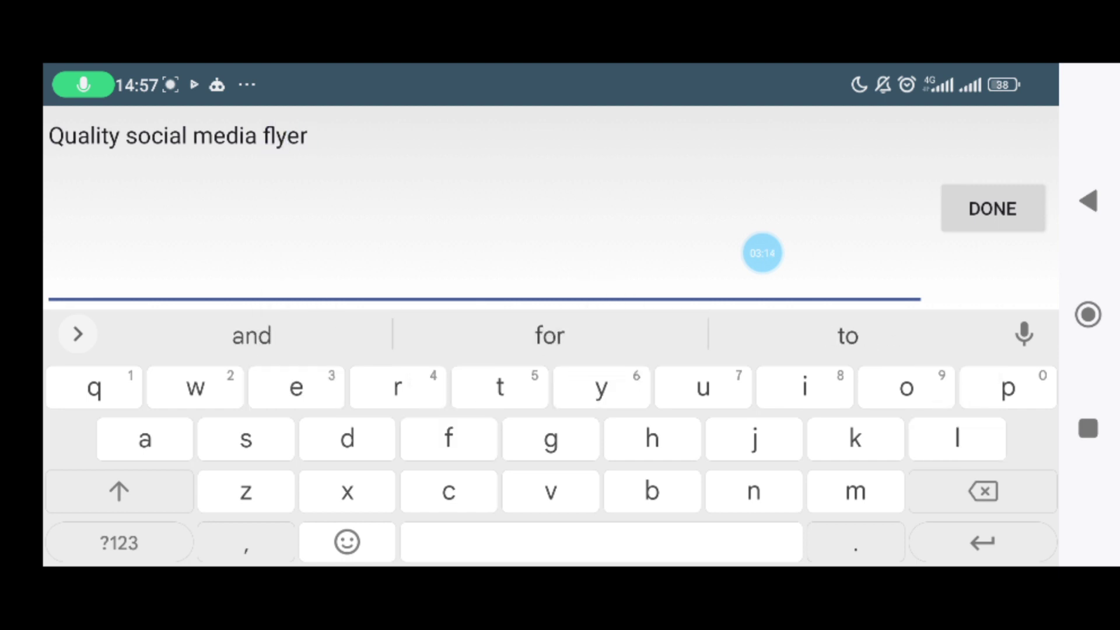
pyautogui.click(992, 209)
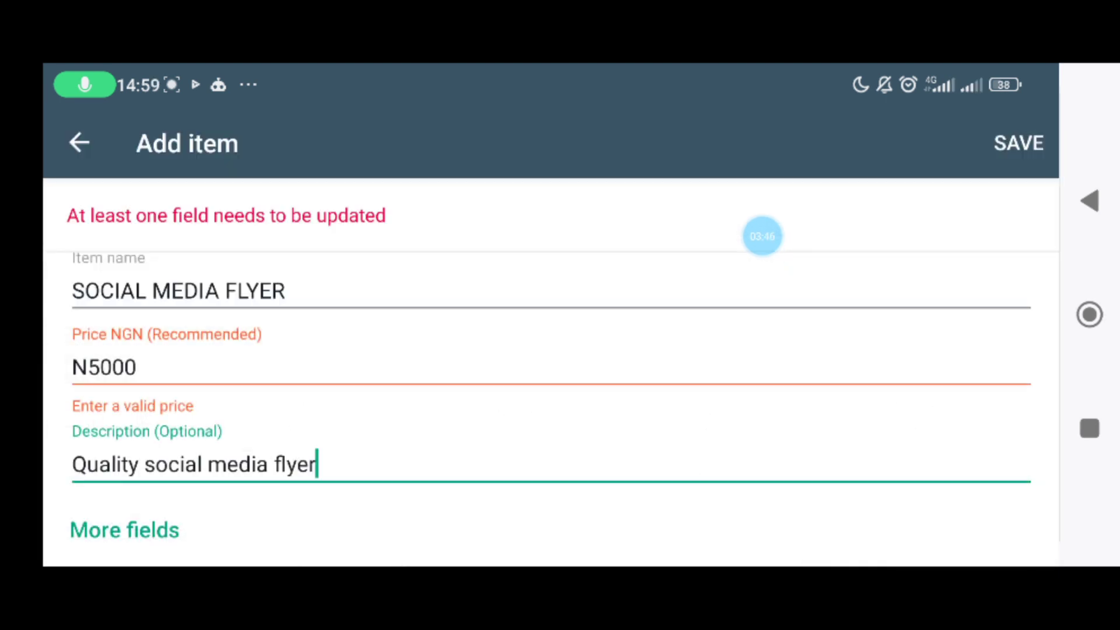
# Step: Replace the invalid N5000 price with 2000
pyautogui.click(138, 367)
pyautogui.press('BackSpace')
pyautogui.press('BackSpace')
pyautogui.press('BackSpace')
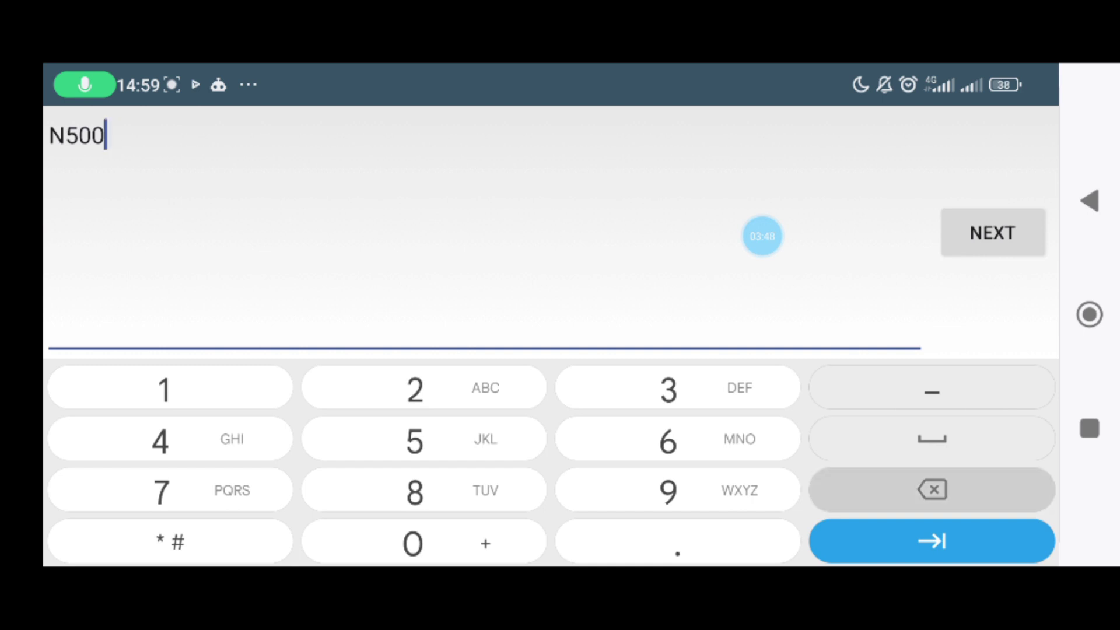
pyautogui.press('BackSpace')
pyautogui.press('BackSpace')
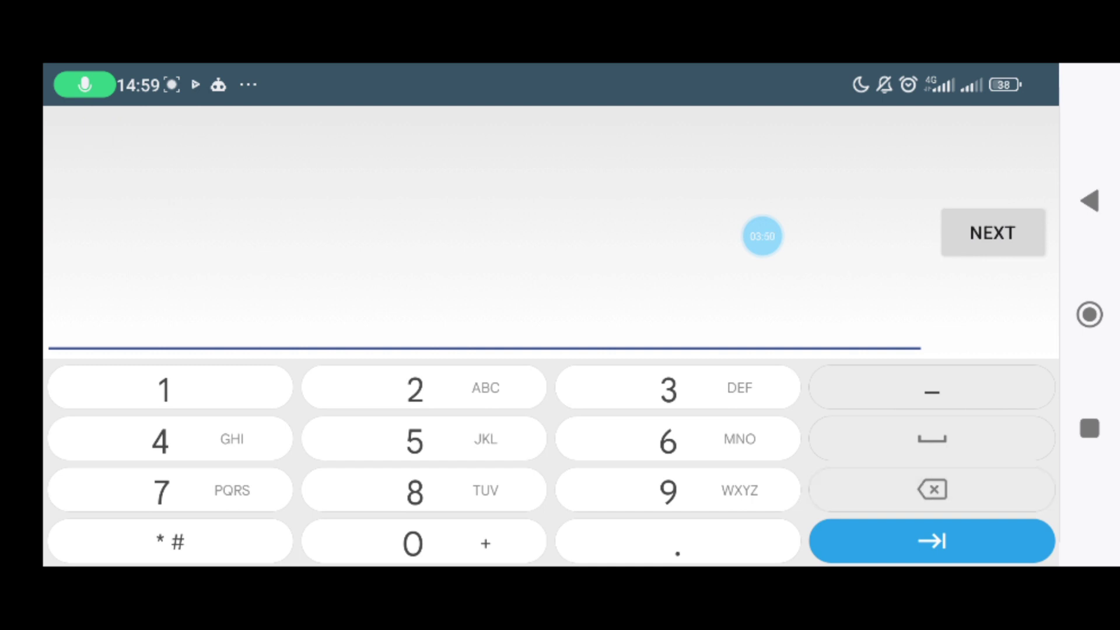
pyautogui.write('200')
pyautogui.write('0')
pyautogui.press('Tab')
pyautogui.write('Quality social media flyer')
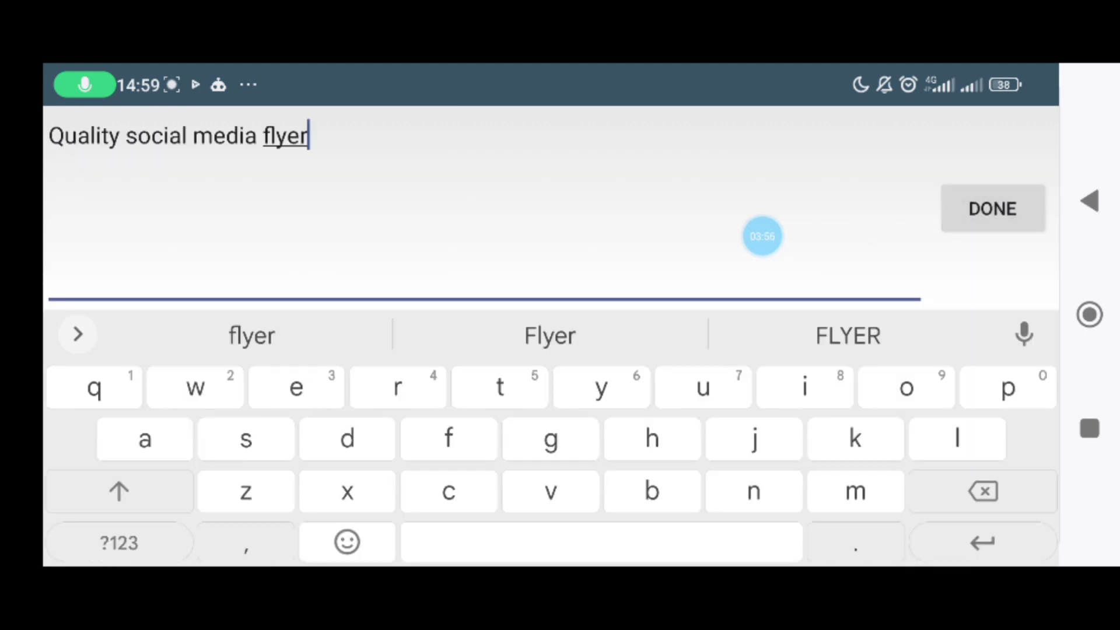
pyautogui.press('Return')
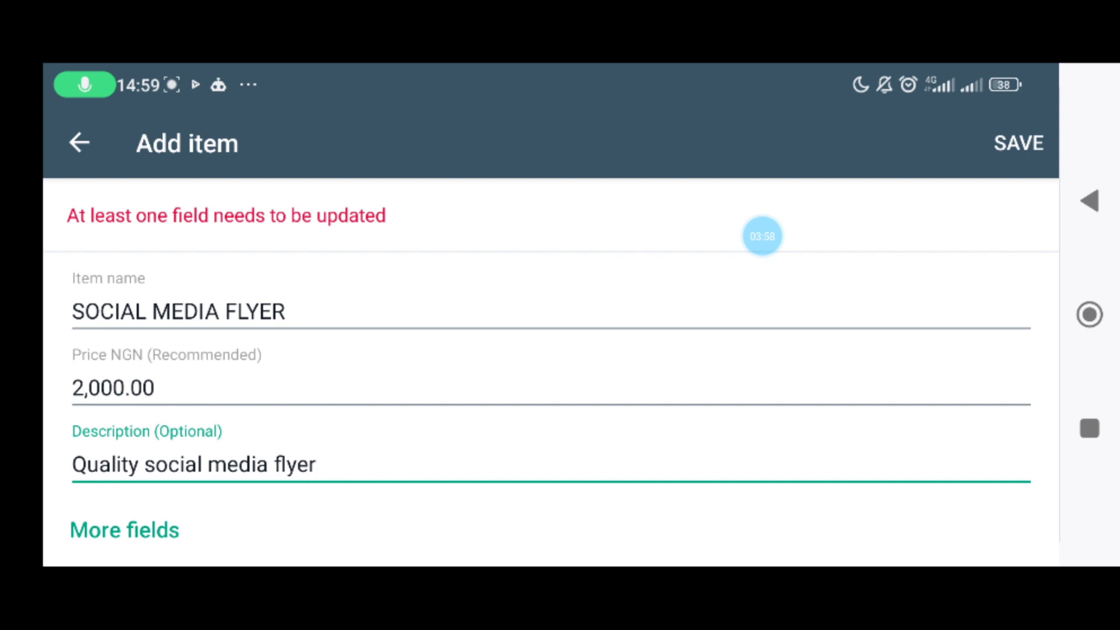
# Step: Change the leading 2 to 5 so the price reads 5,000.00 NGN
pyautogui.click(154, 388)
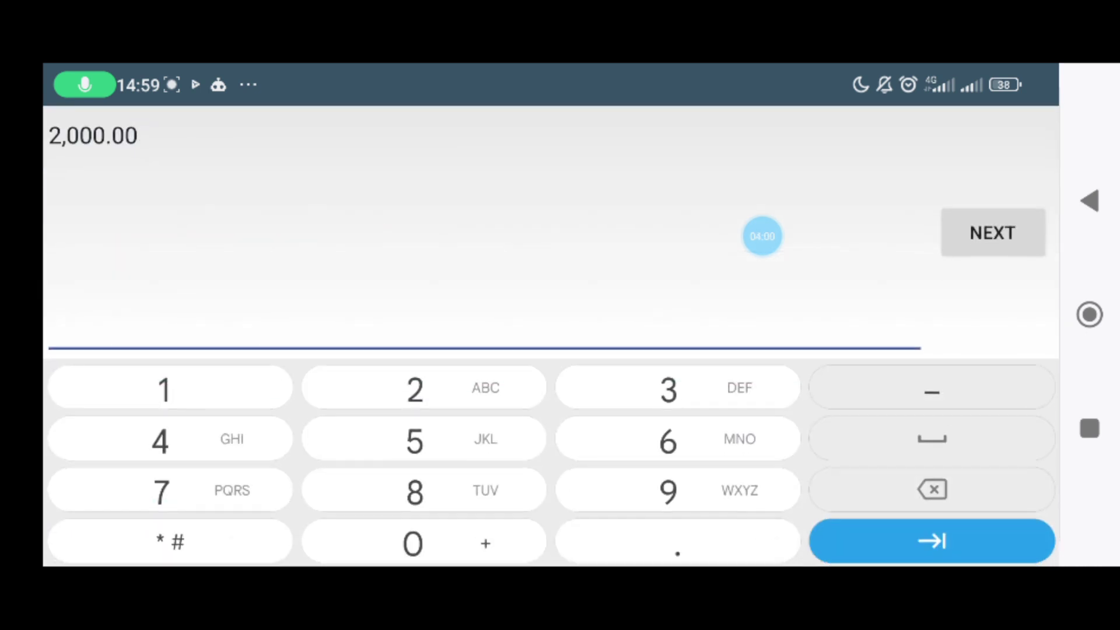
pyautogui.click(50, 135)
pyautogui.moveTo(47, 165); pyautogui.dragTo(68, 165)
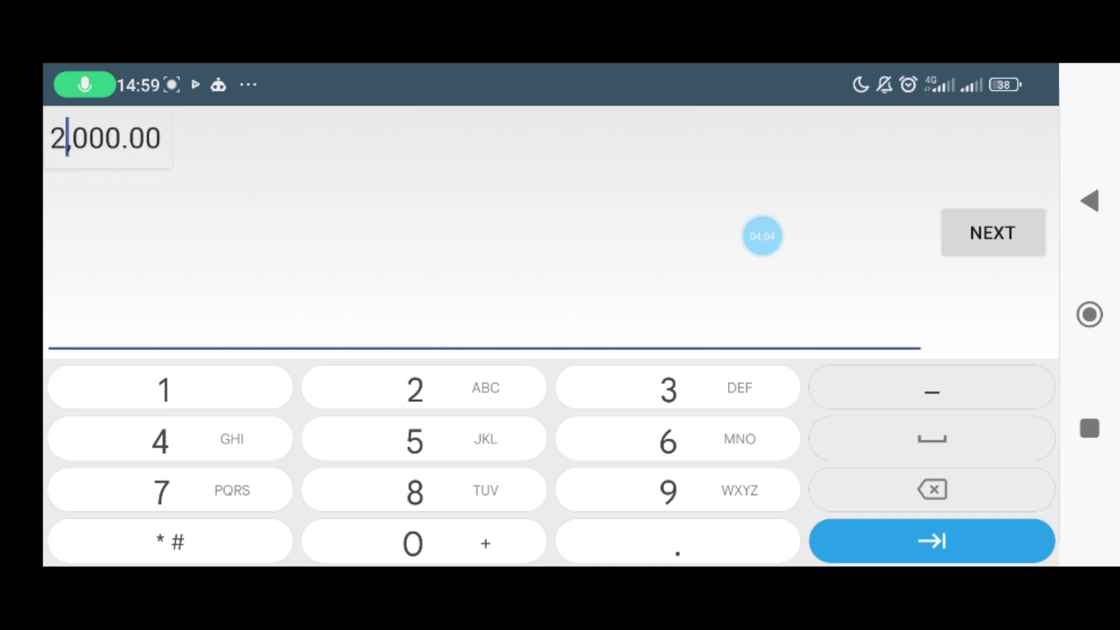
pyautogui.press('BackSpace')
pyautogui.write('5')
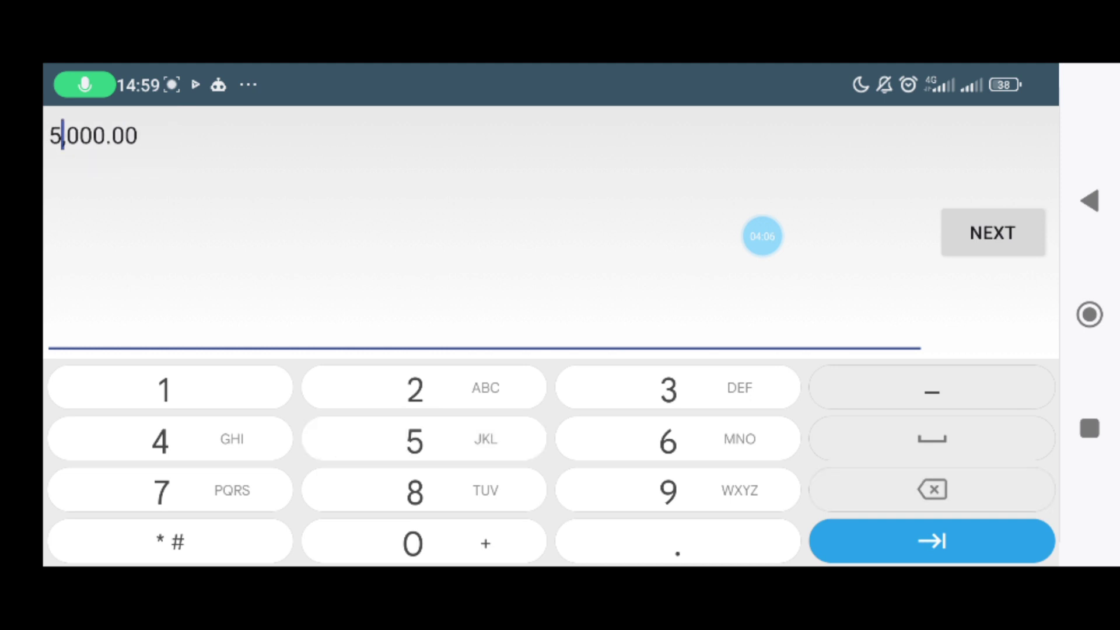
pyautogui.click(992, 233)
pyautogui.click(1089, 200)
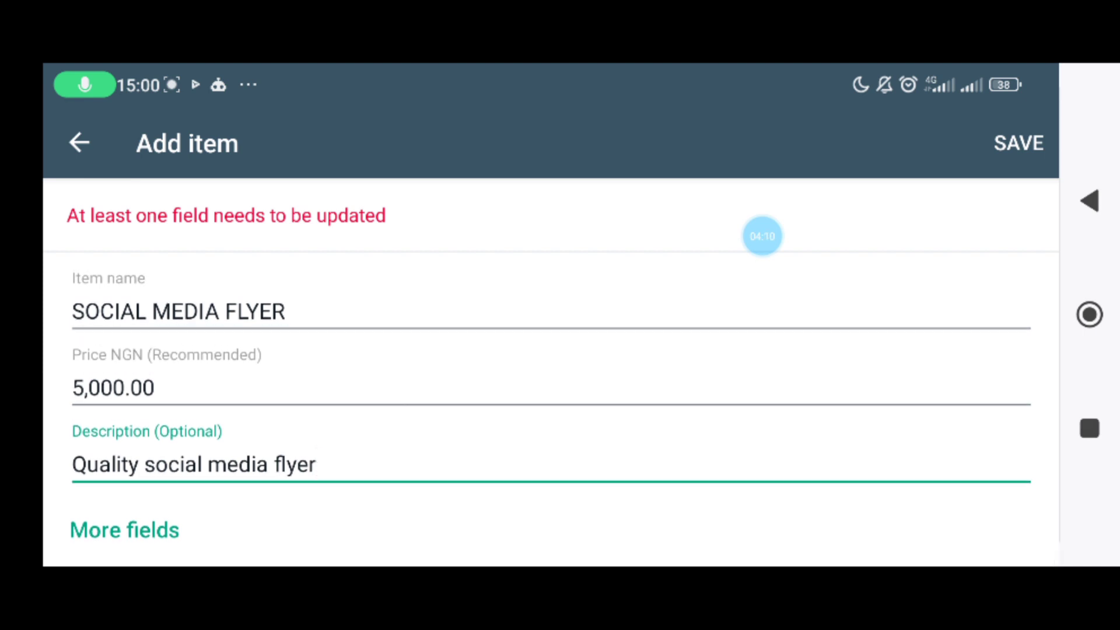
# Step: Save the SOCIAL MEDIA FLYER item to the catalogue at NGN 5,000.00
pyautogui.click(1018, 143)
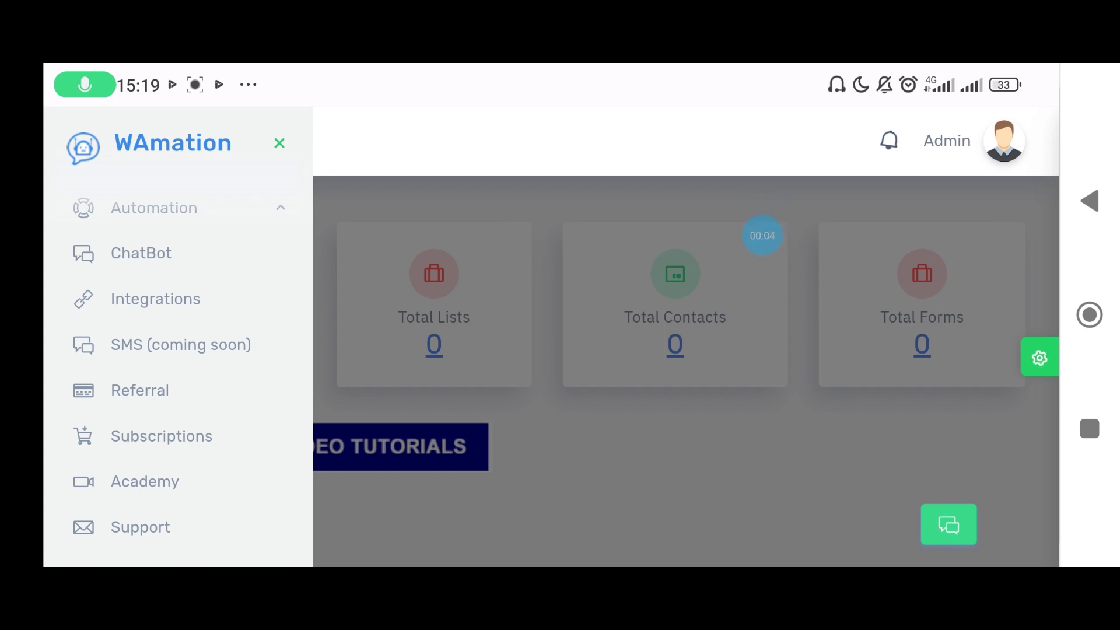
pyautogui.scroll(3, 175, 350)
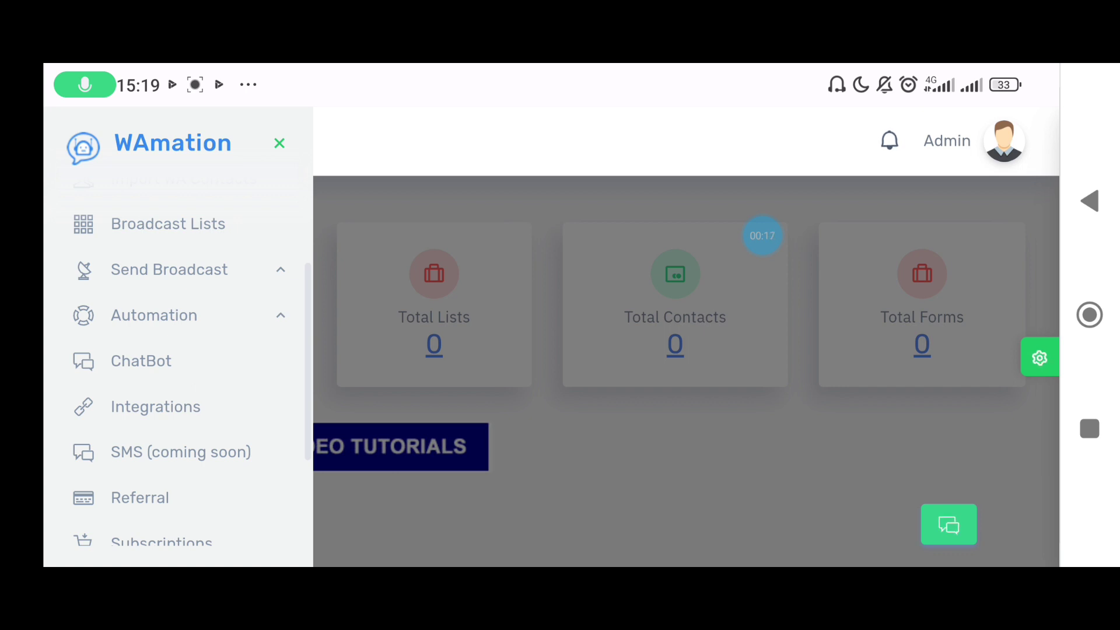
pyautogui.scroll(2, 178, 361)
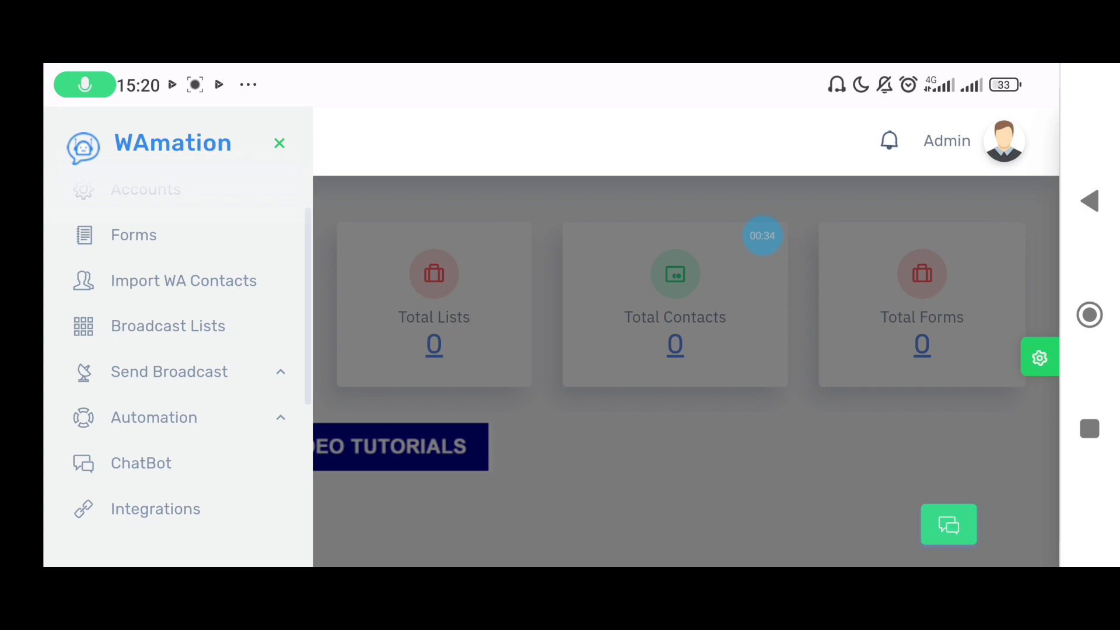
pyautogui.scroll(-1, 175, 350)
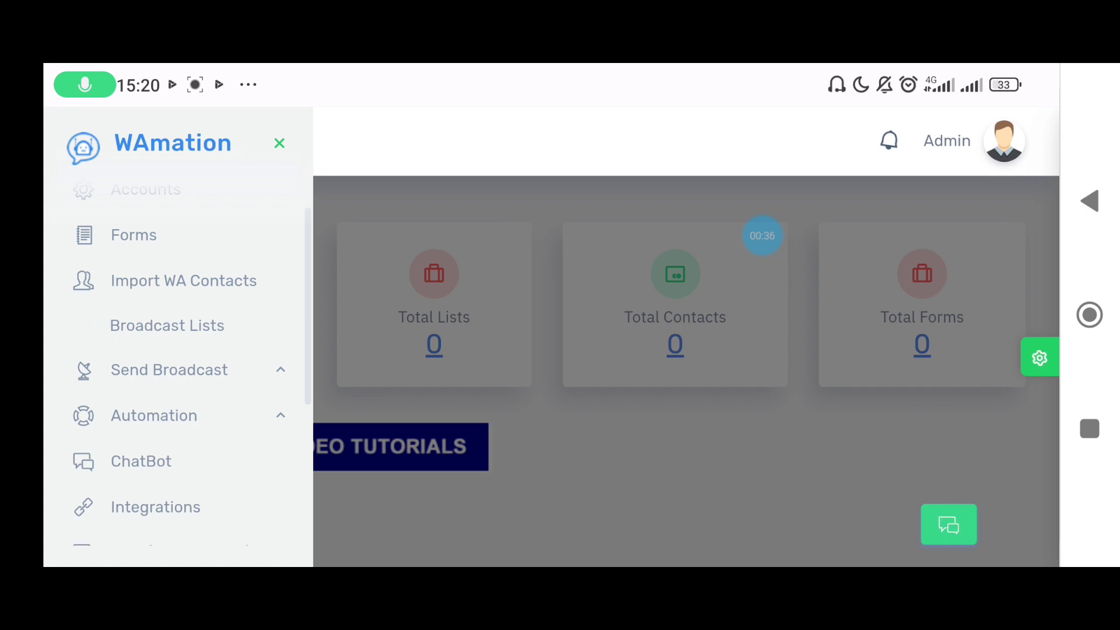
# Step: Open WAmation's Broadcast Lists page and scroll through its empty table (0 entries)
pyautogui.click(167, 326)
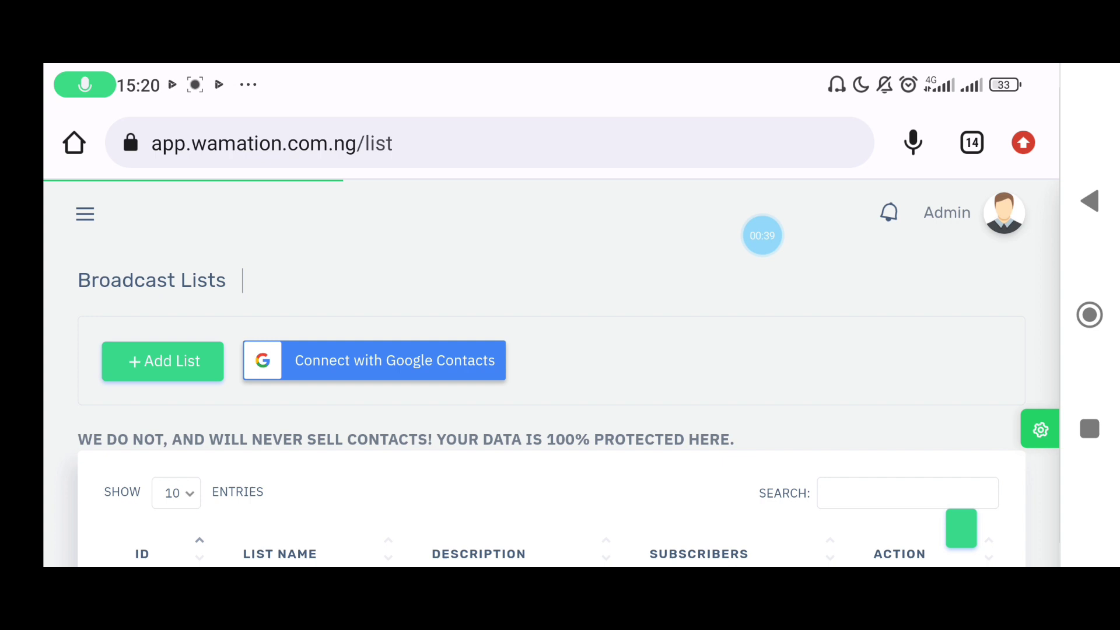
pyautogui.scroll(-5, 552, 408)
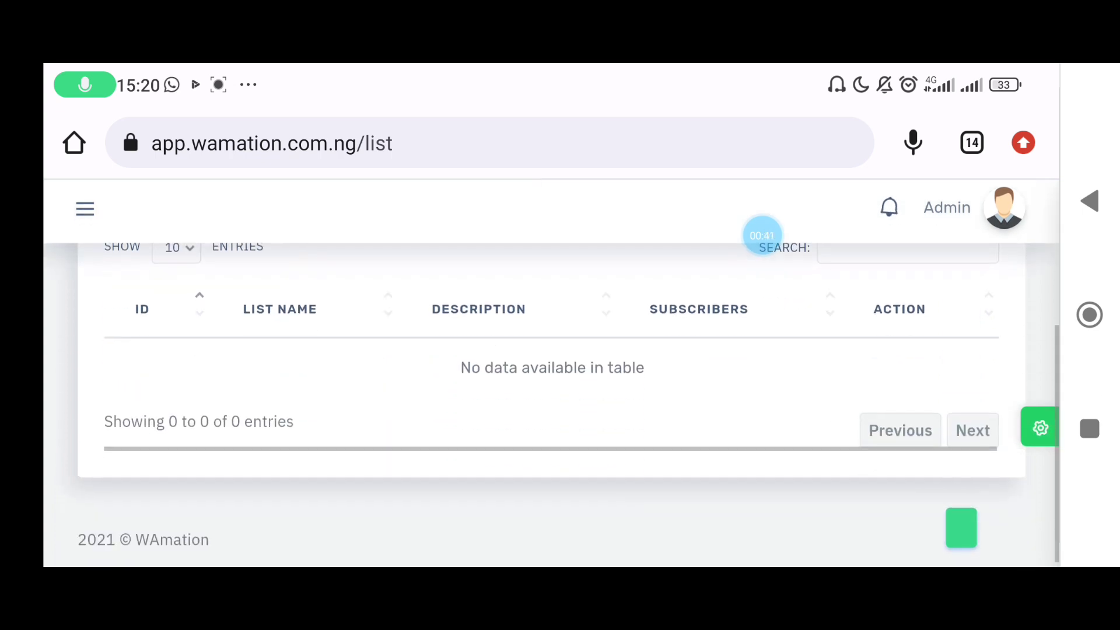
pyautogui.scroll(5, 552, 409)
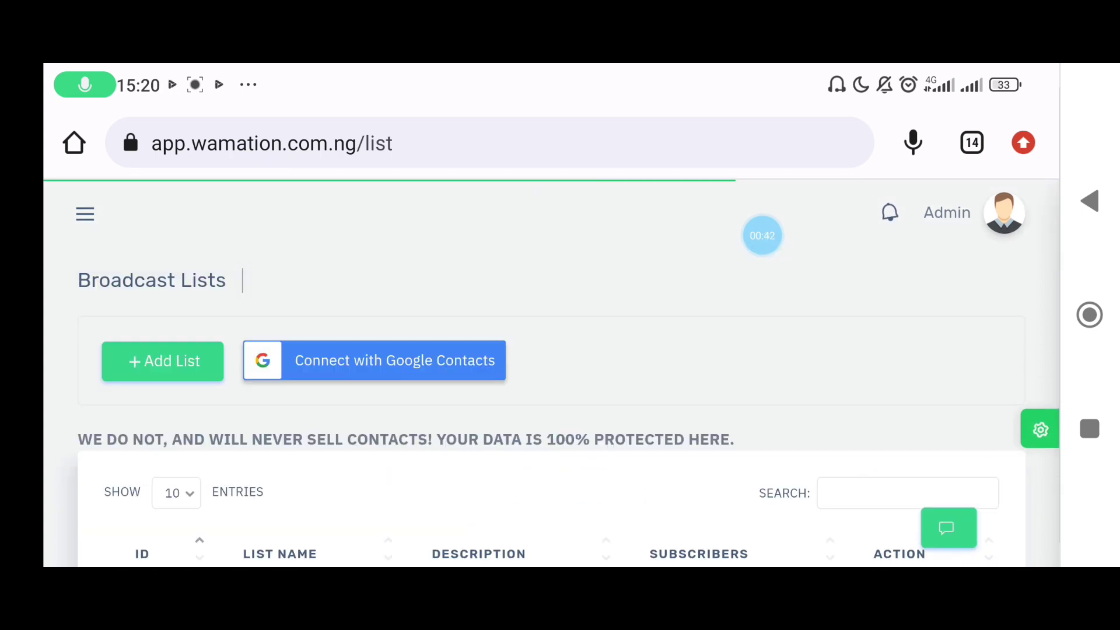